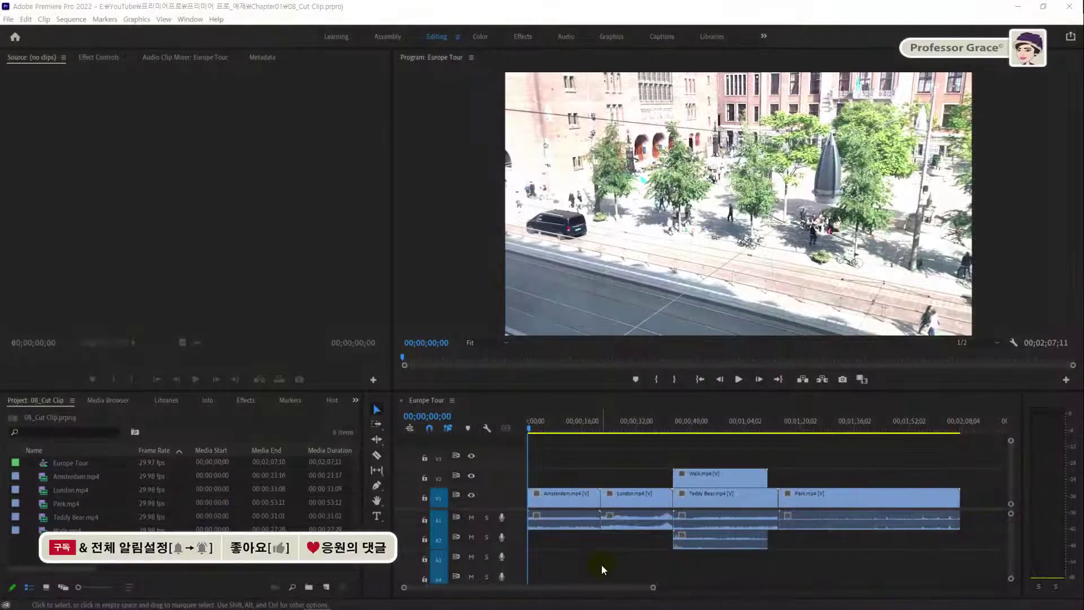
Step: Preview the opening Amsterdam footage, then park the playhead at 00;00;11;00
click(601, 564)
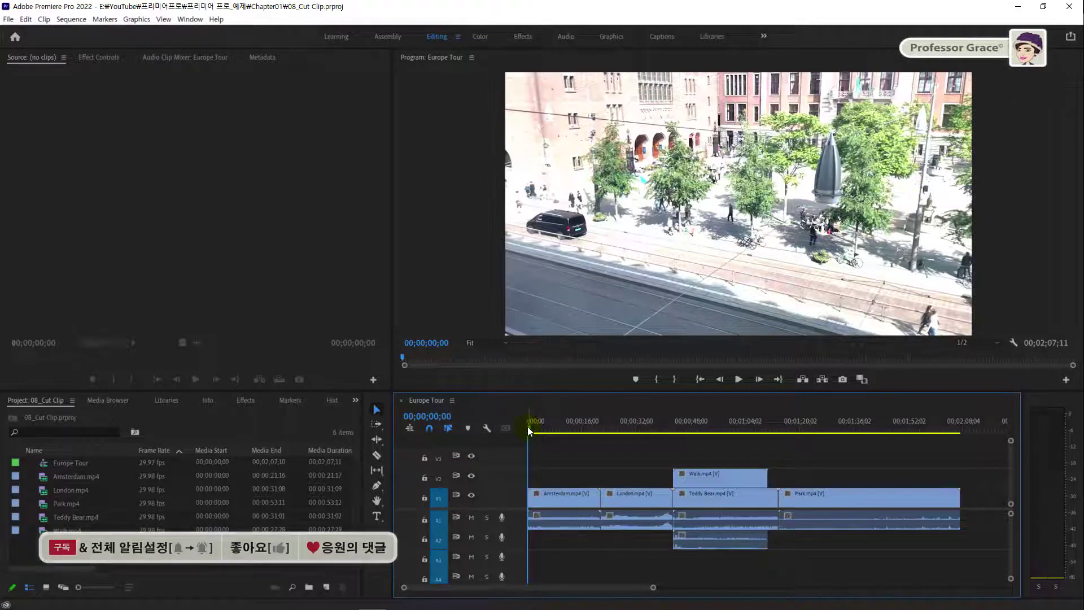
drag(527, 425, 551, 432)
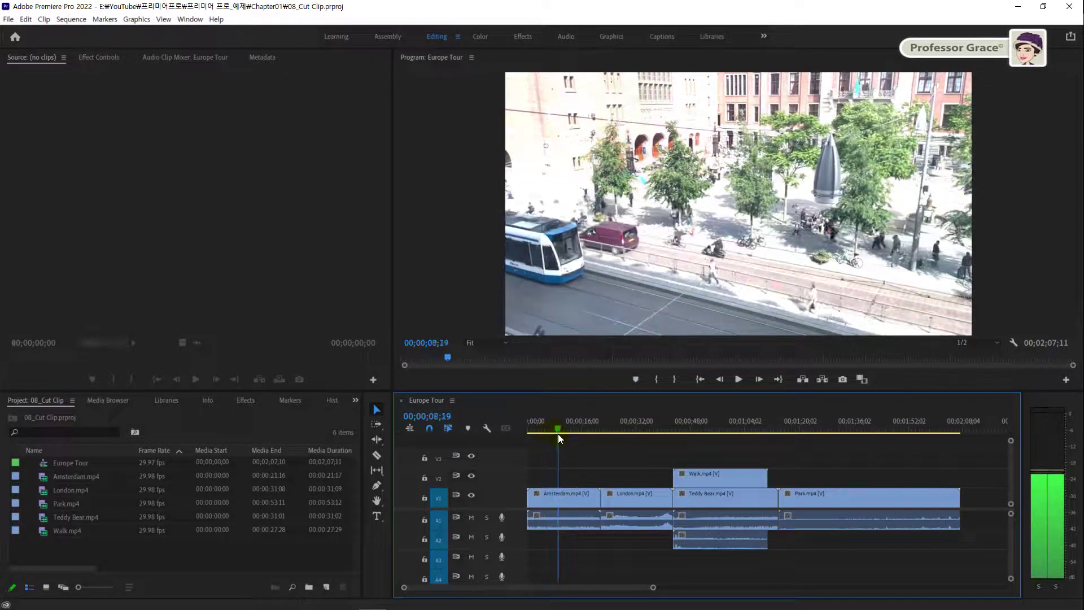
mouse_move(551, 432)
mouse_down()
mouse_move(598, 442)
mouse_move(519, 451)
mouse_up()
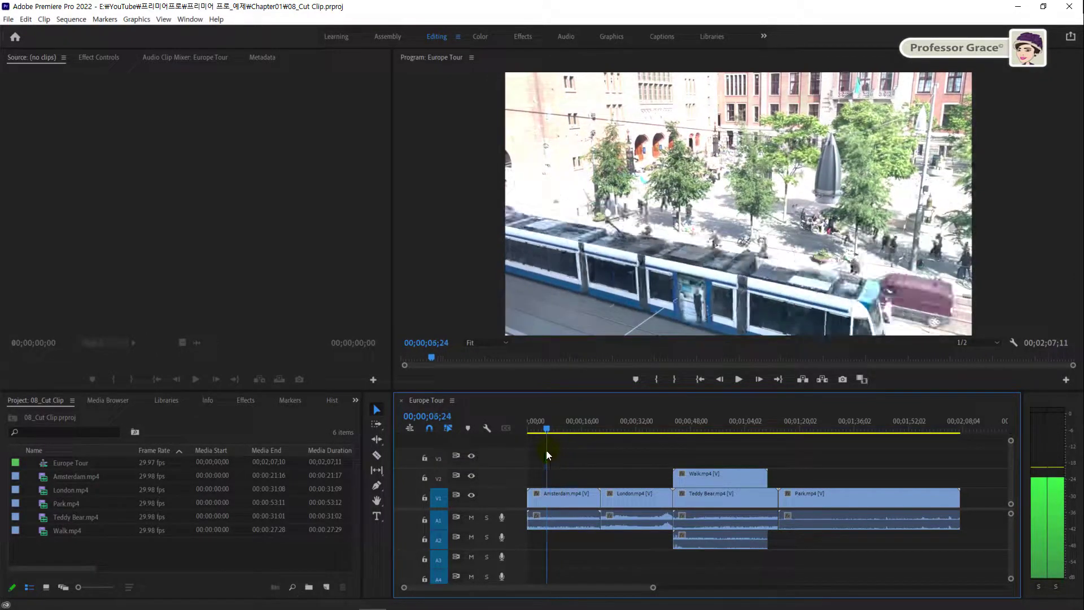
click(428, 416)
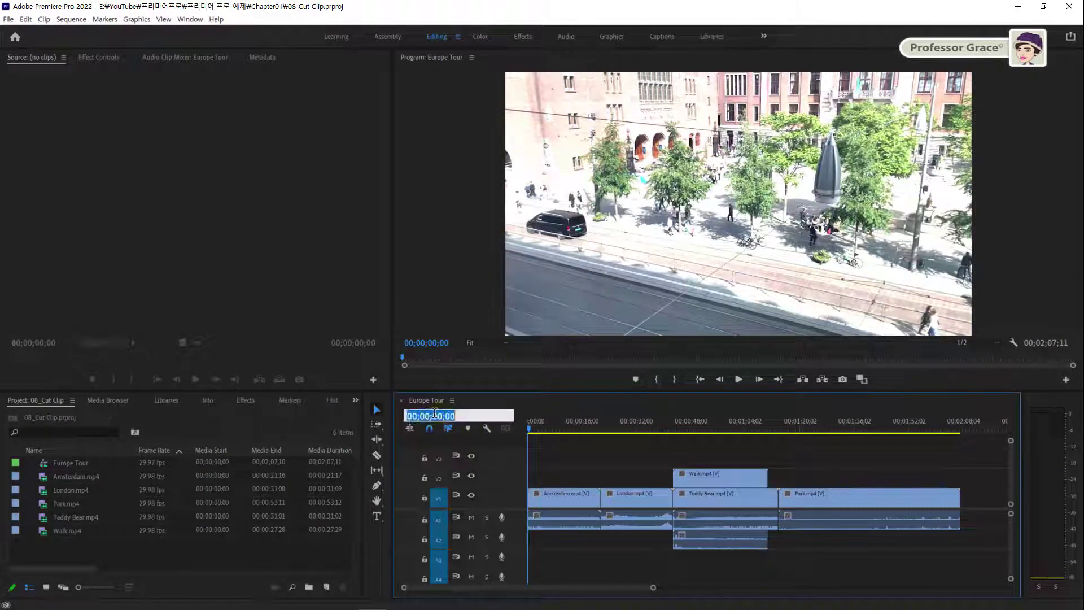
text(11;00)
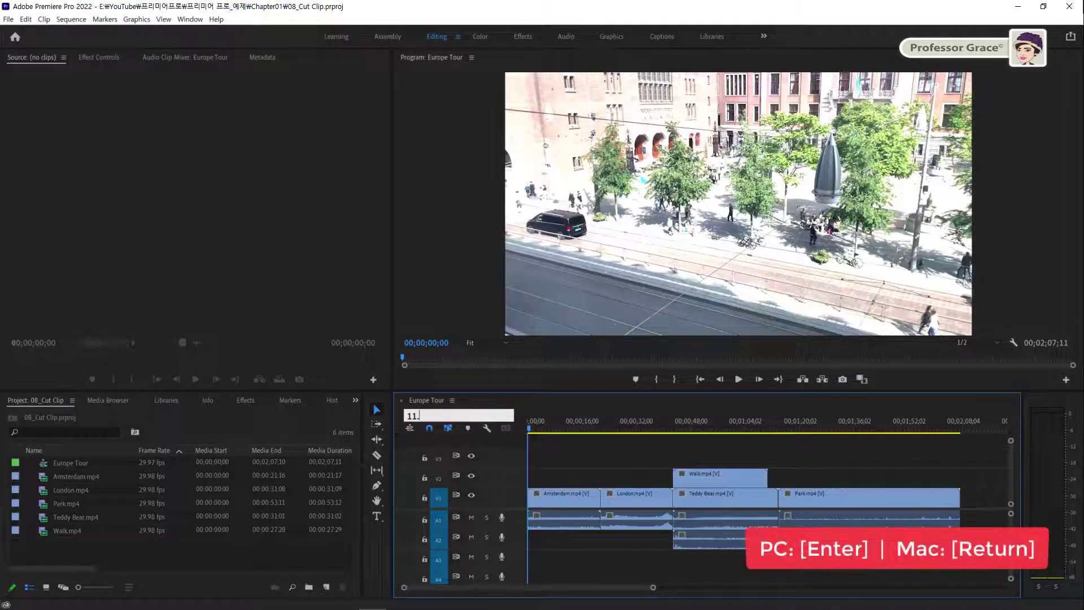
key(Return)
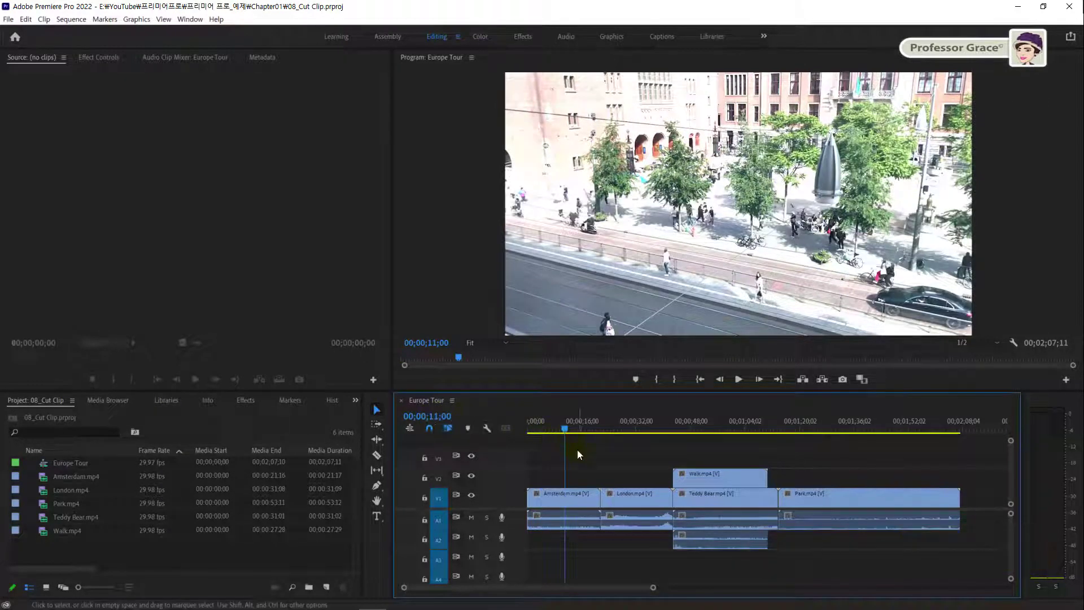
Step: Clear the clip selection and switch to the Razor tool
click(572, 466)
key(c)
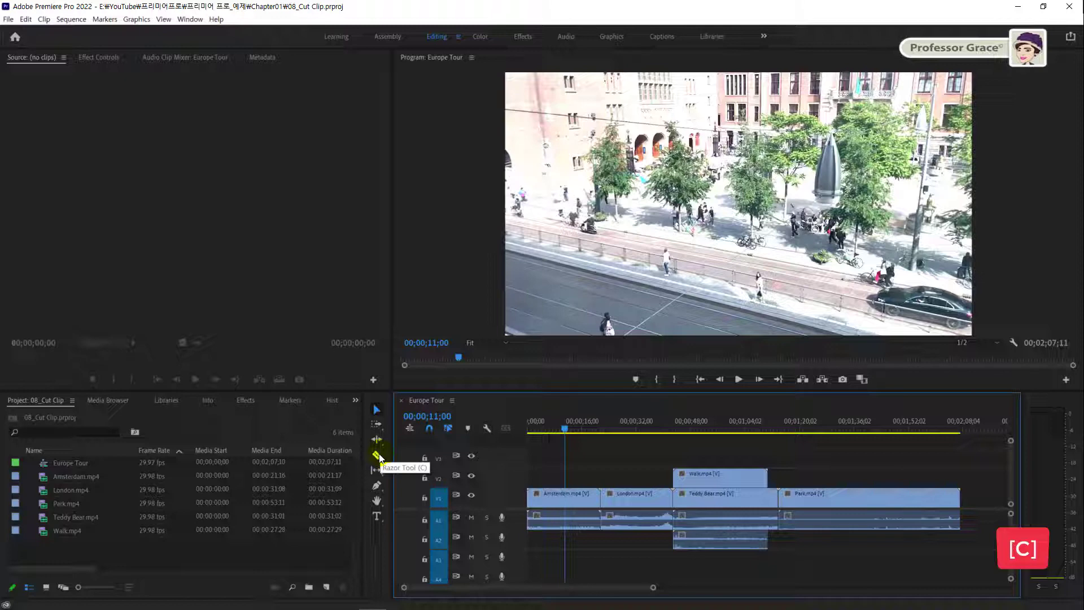
click(377, 455)
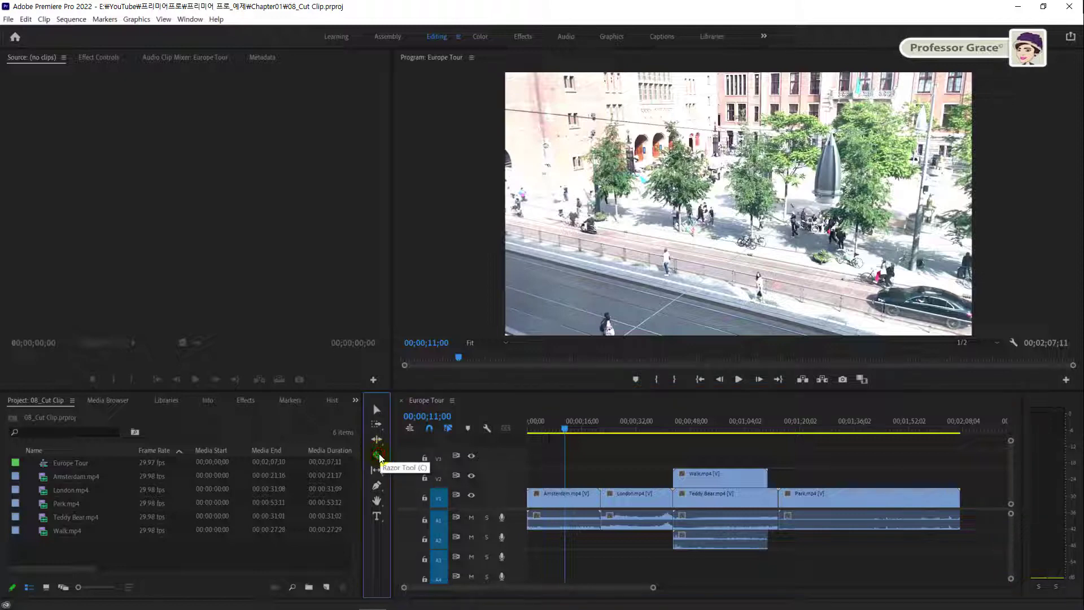
click(378, 456)
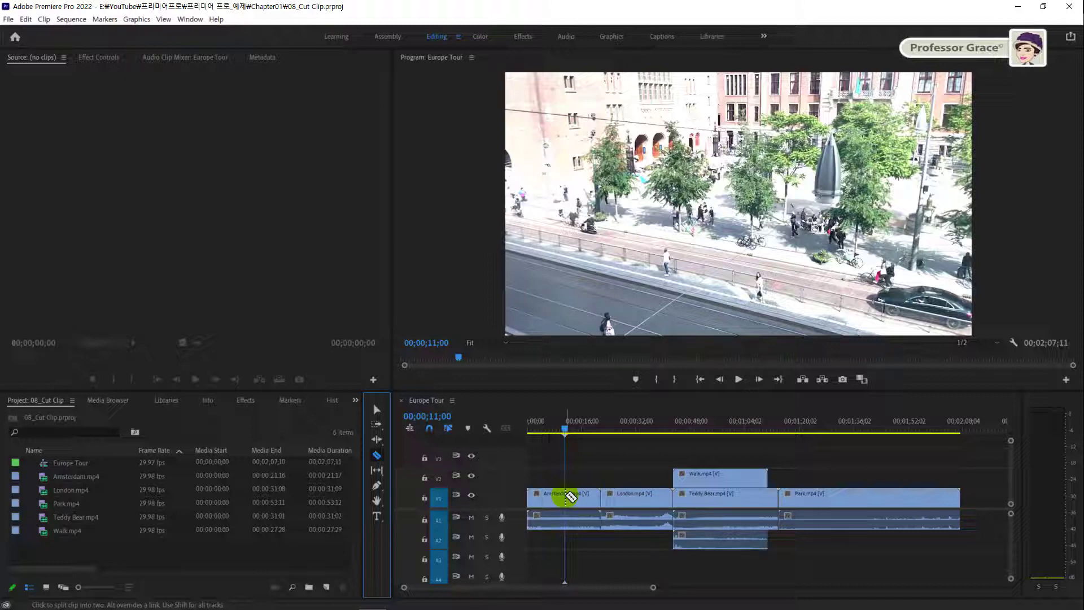
Step: Split Amsterdam.mp4 at 00;00;11;00 with the Razor tool
click(565, 497)
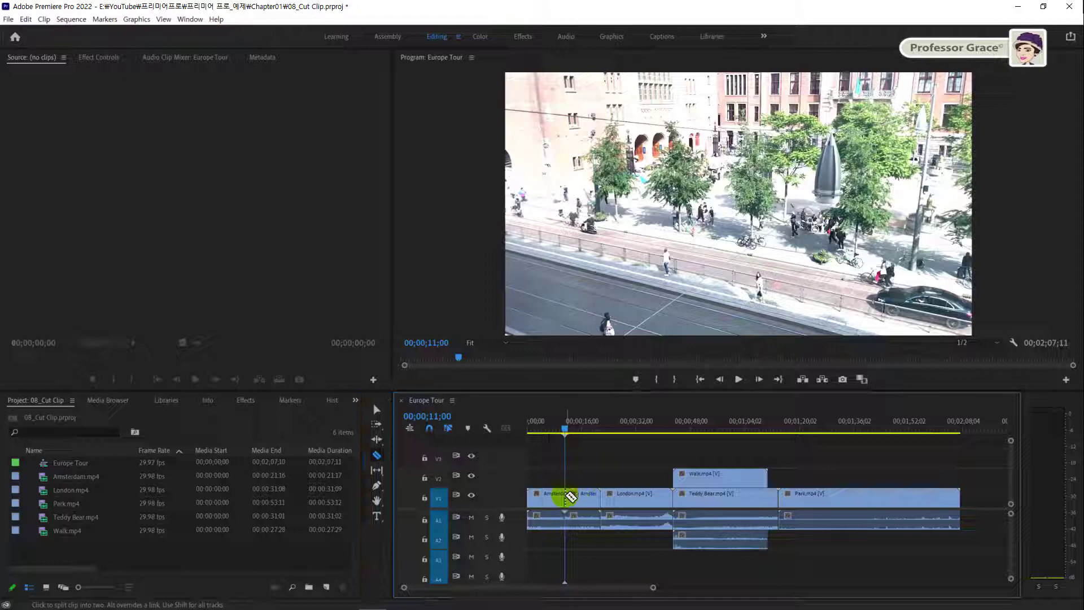
click(573, 433)
drag(573, 432, 578, 432)
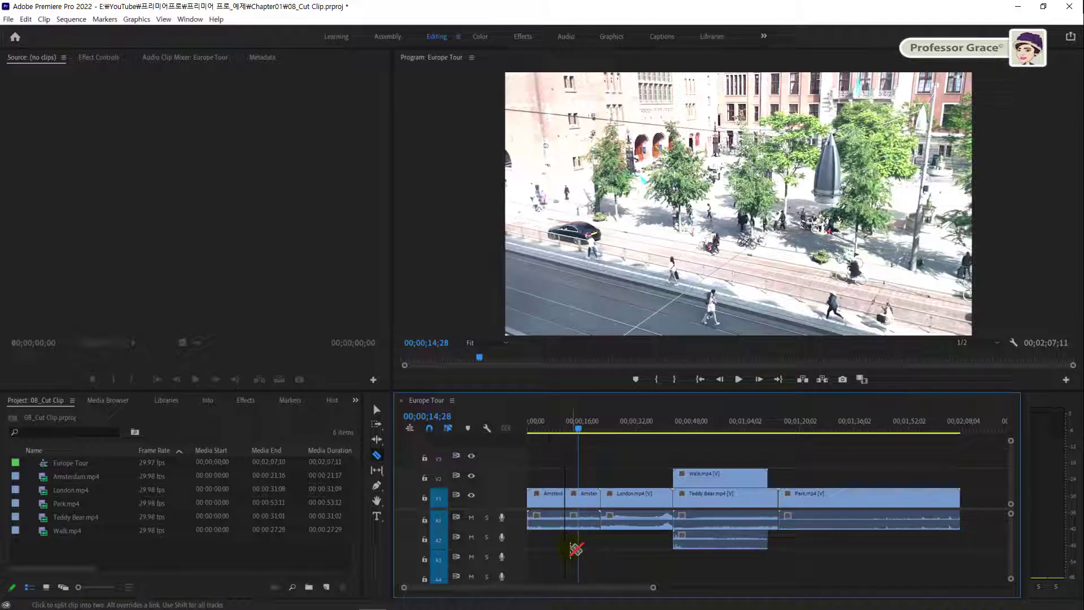
Step: Return to the Selection tool and delete the second Amsterdam piece
key(v)
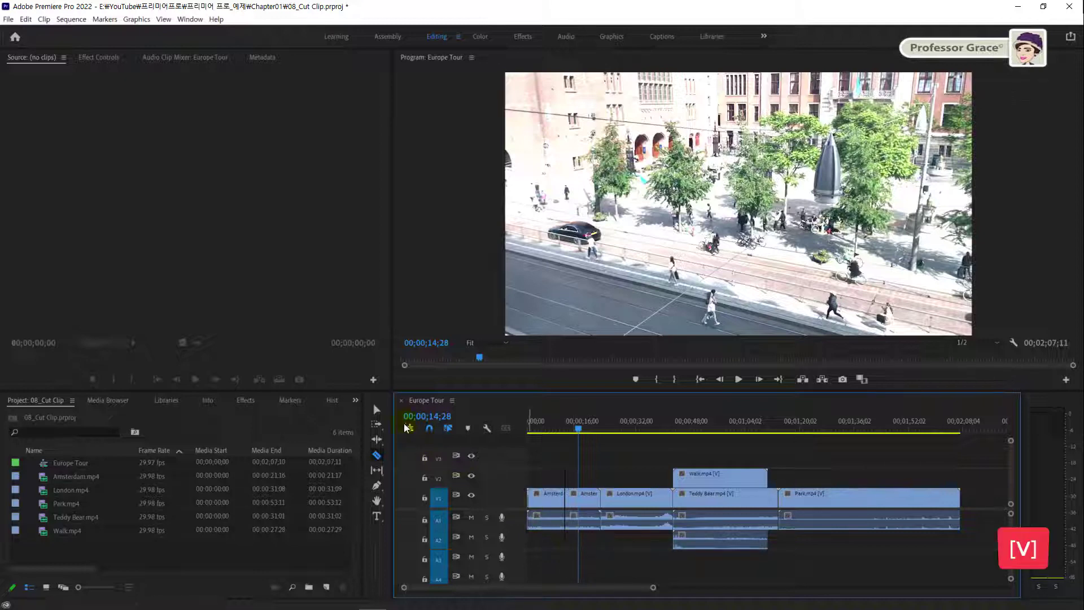
click(377, 411)
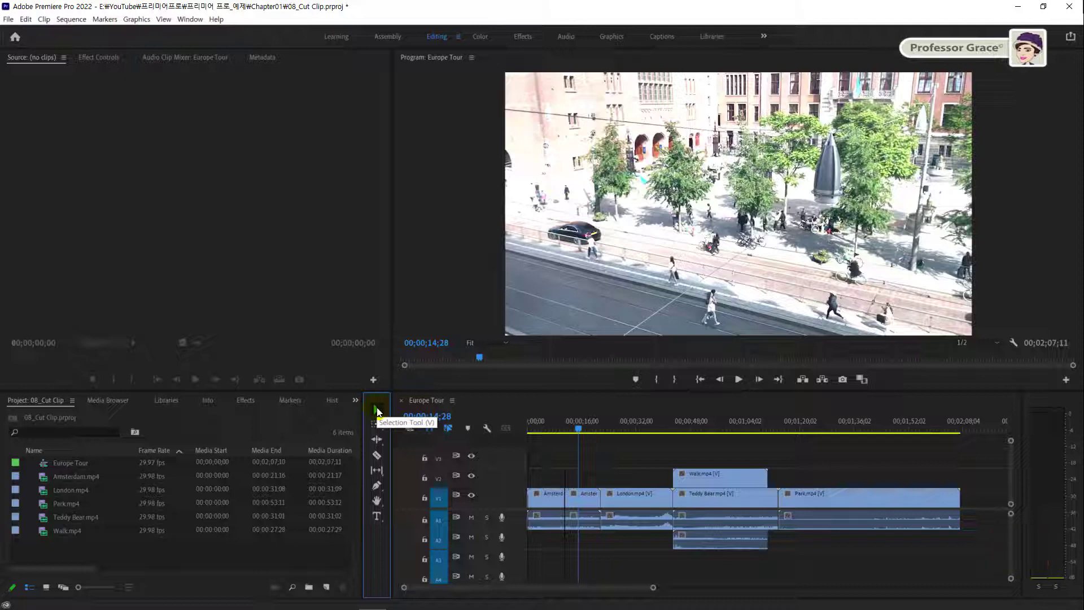
click(582, 501)
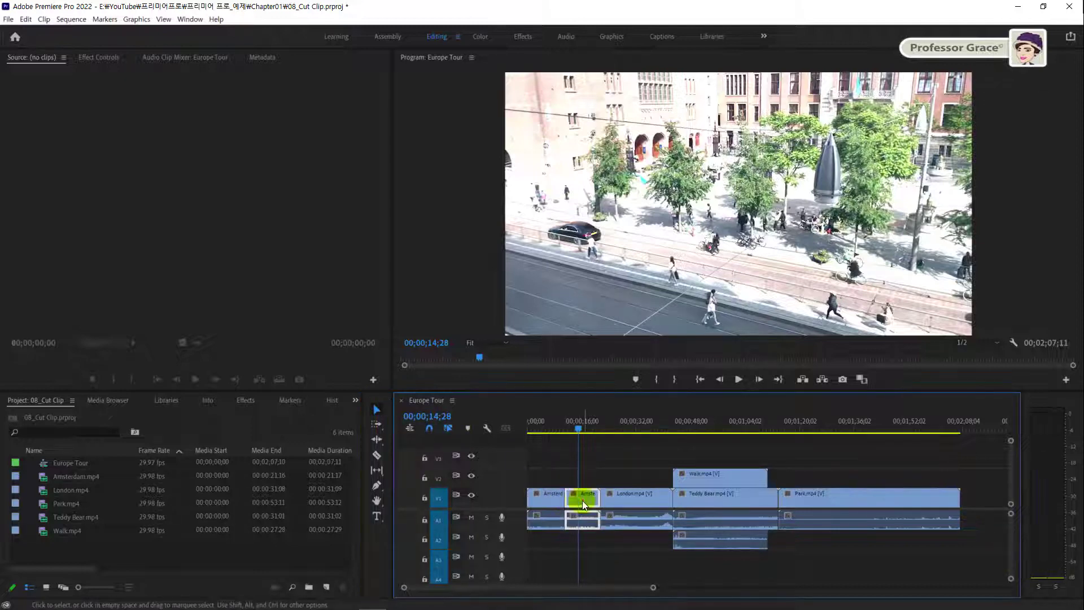
key(Delete)
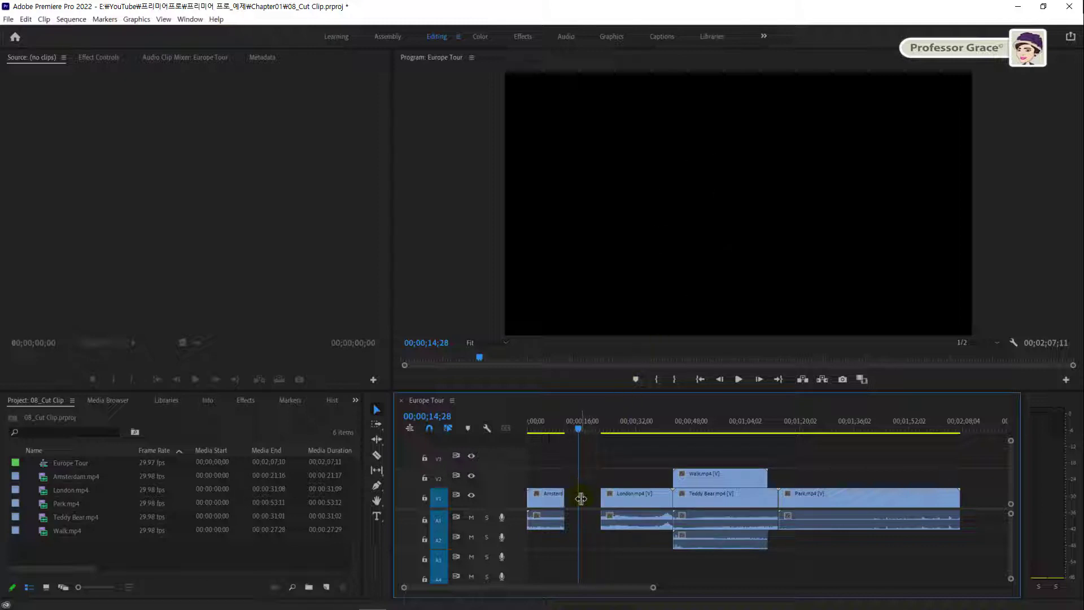
Step: Ripple Delete the gap before London.mp4 after trying and undoing a plain Delete
click(582, 497)
key(Delete)
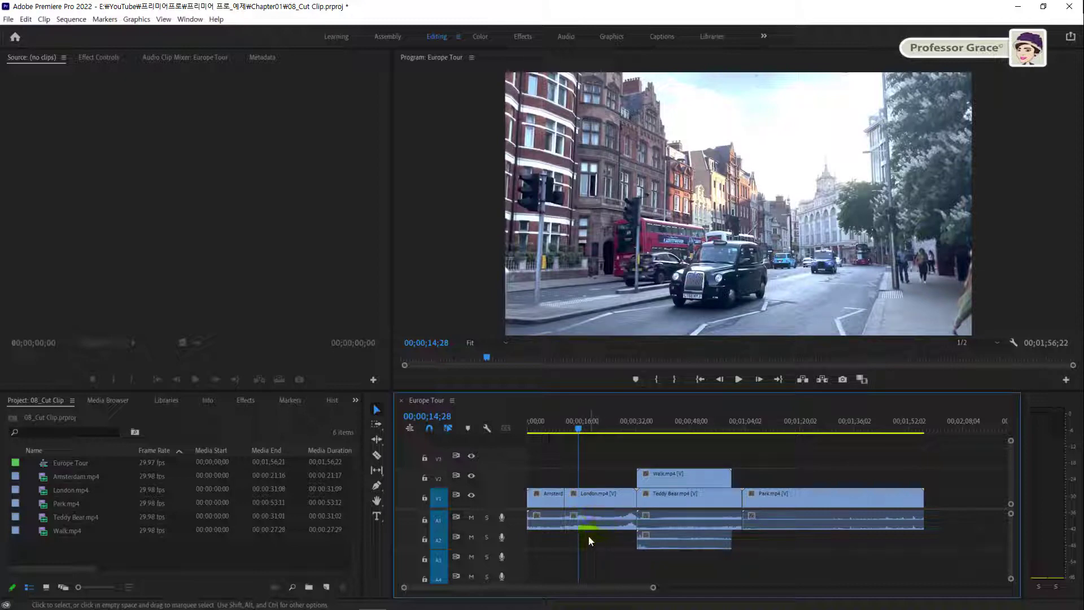
click(708, 551)
click(609, 493)
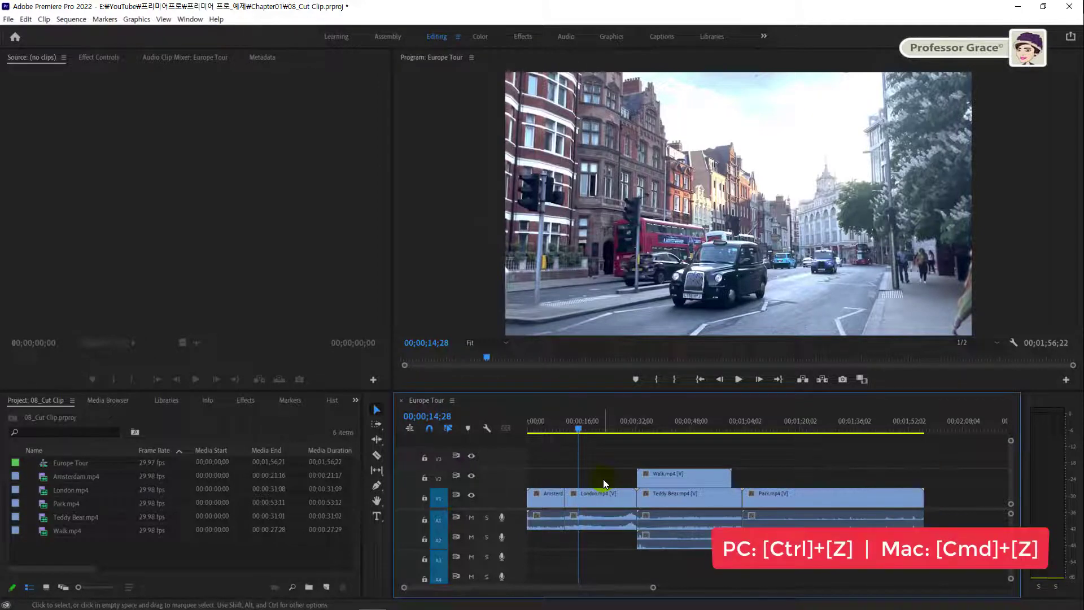
key(ctrl+z)
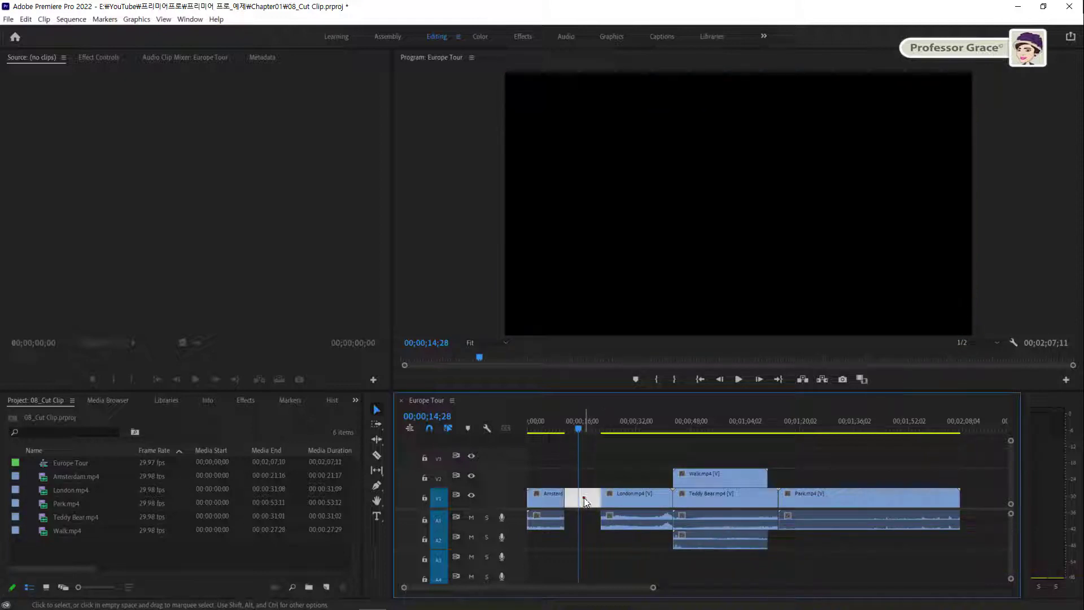
right_click(584, 497)
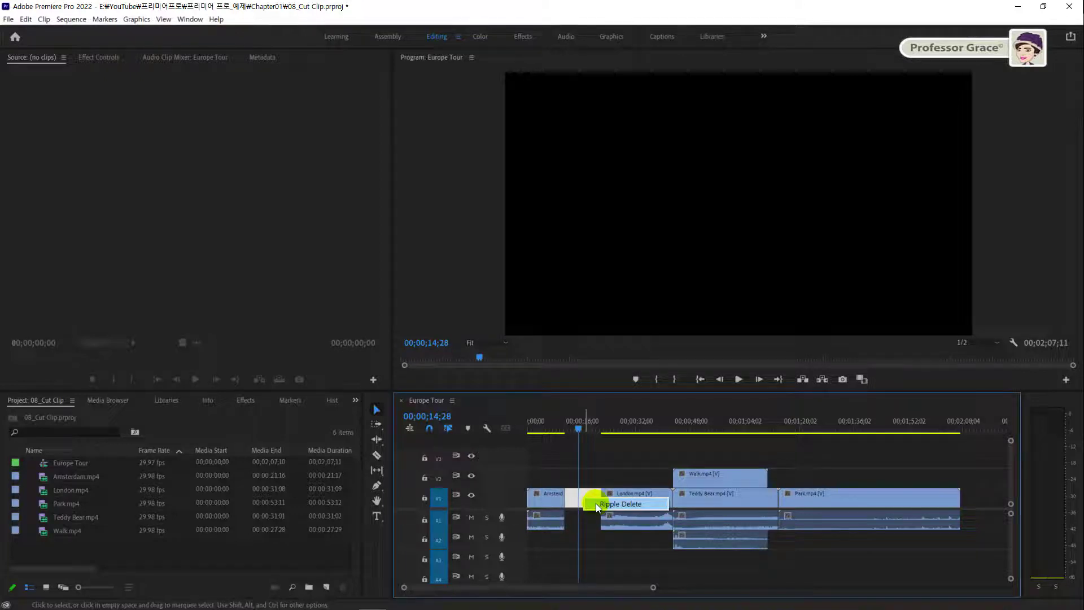
click(596, 503)
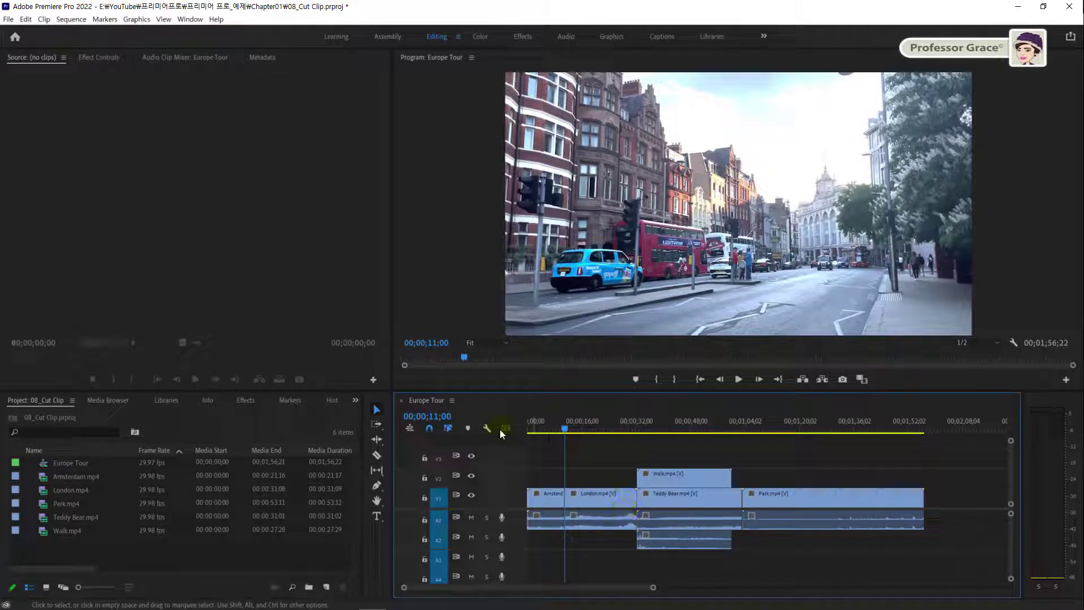
Step: Move the playhead to 00;00;21;00 and razor London.mp4 there
click(433, 416)
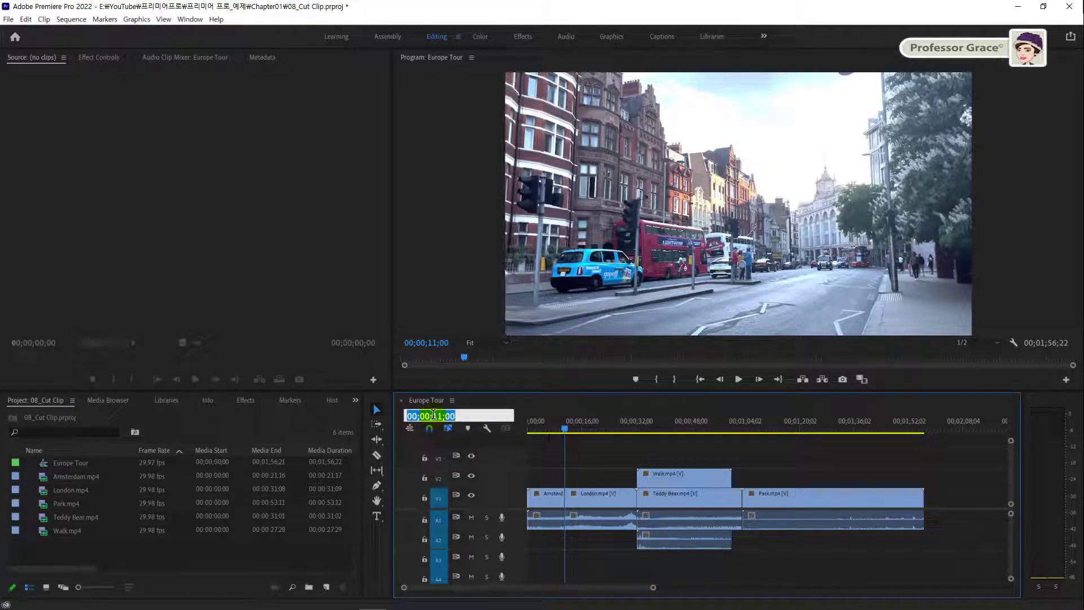
text(2100)
key(Return)
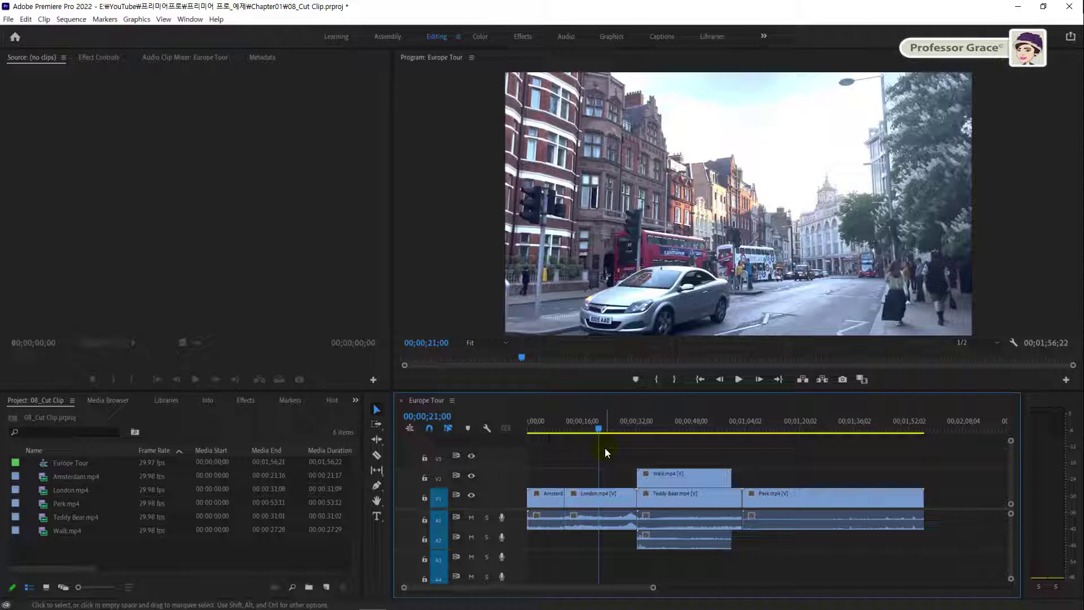
click(383, 456)
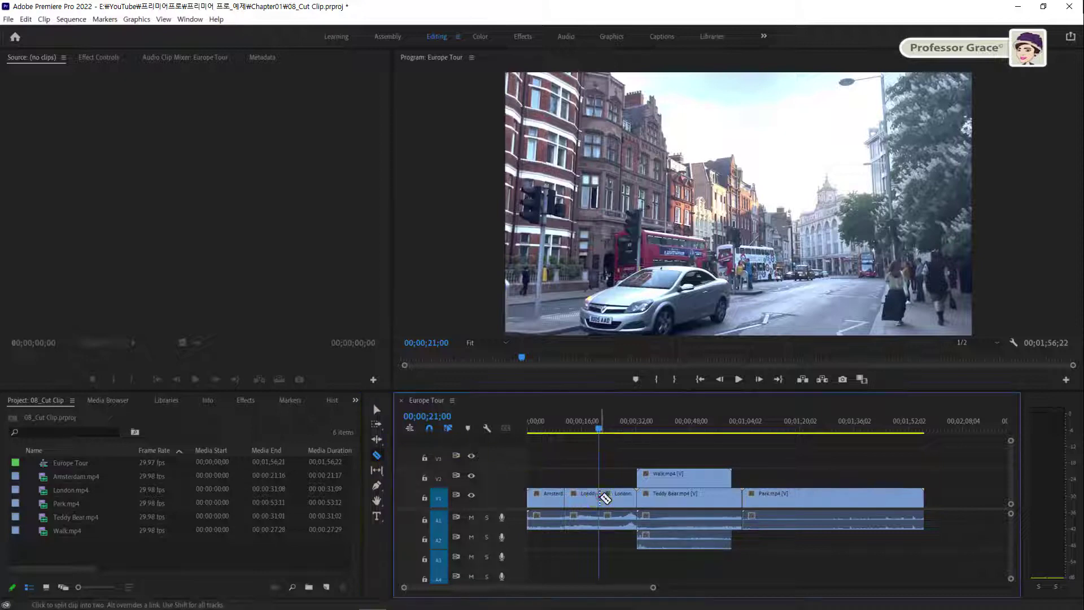
click(600, 496)
click(614, 431)
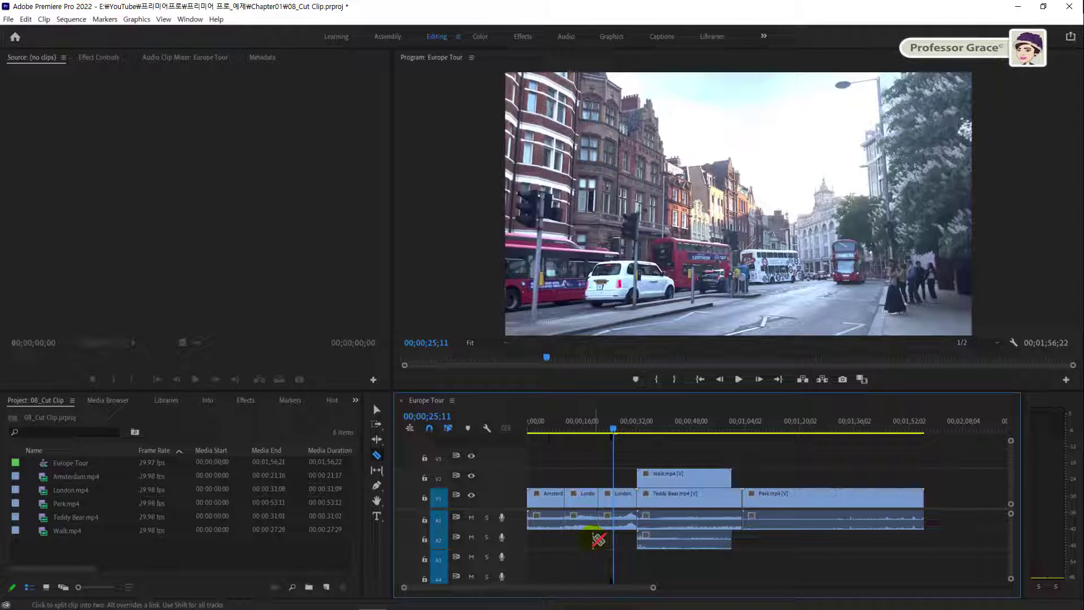
Step: Ripple-delete the first London.mp4 piece, shortening Europe Tour to 00;01;46;22
key(v)
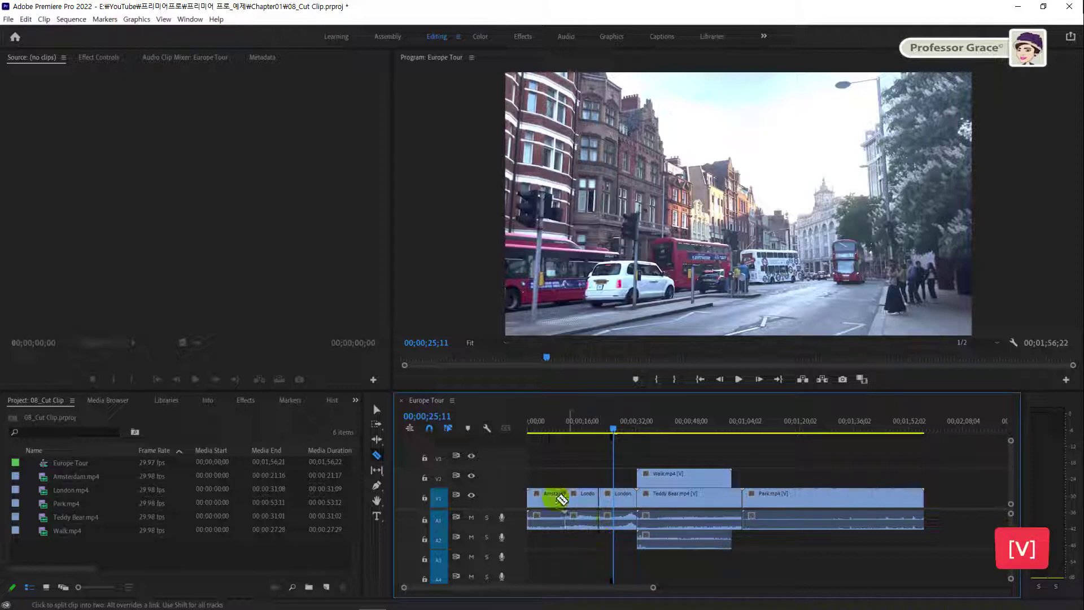
click(380, 408)
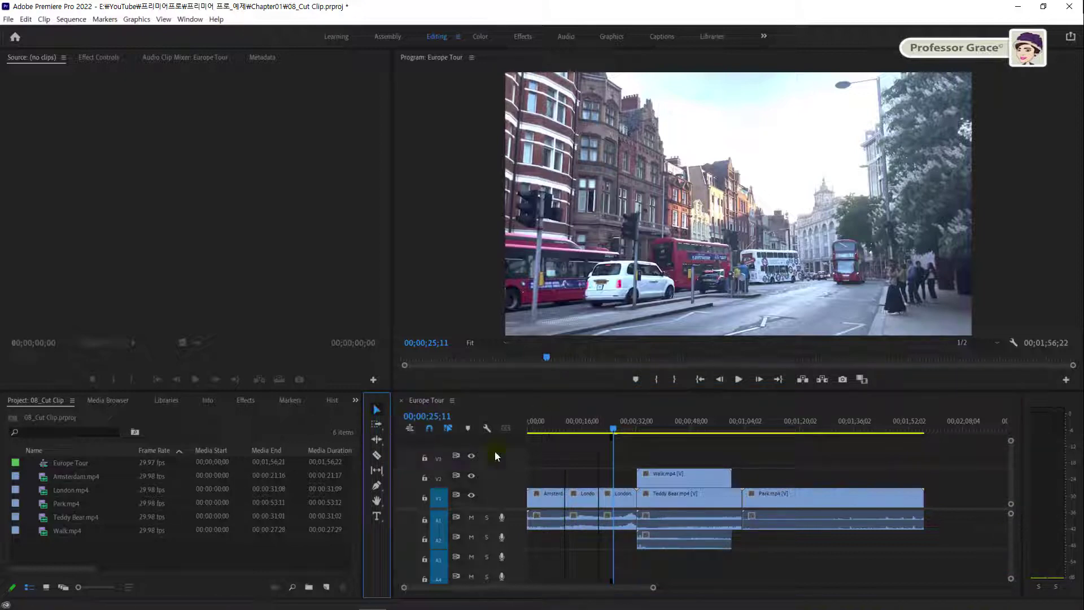
click(590, 497)
key(shift+Delete)
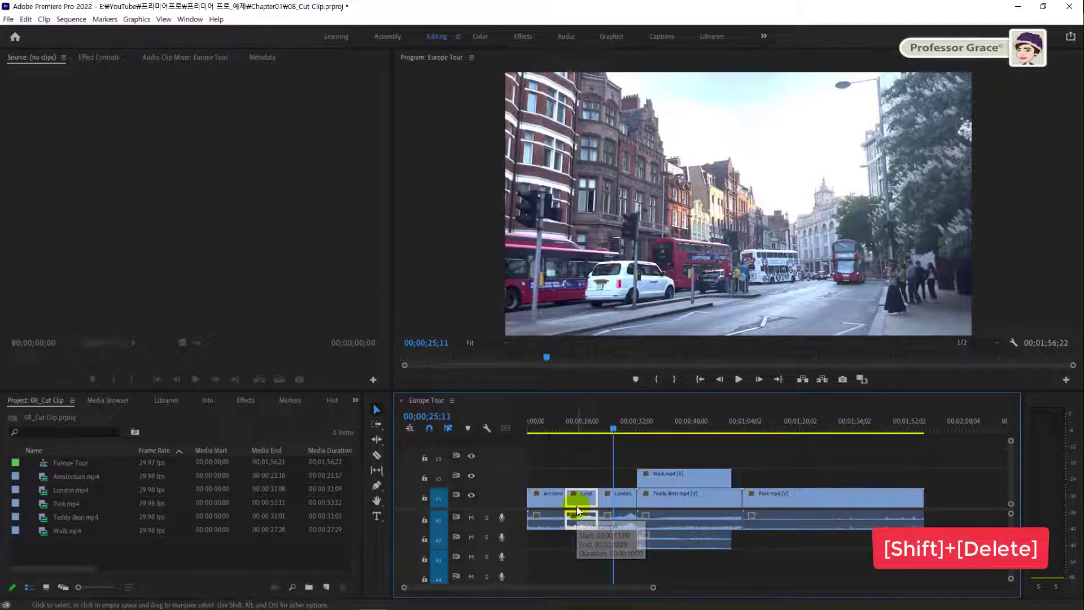
key(shift+Delete)
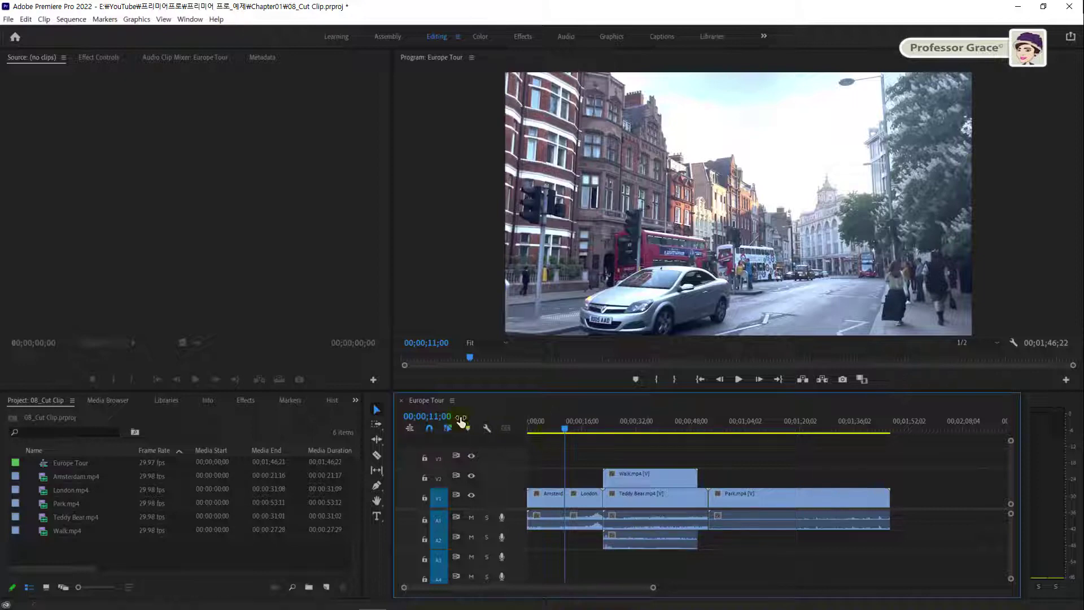
Step: Razor Walk.mp4 at 00;00;47;00, leaving a separate 00;00;03;06 tail piece
click(441, 417)
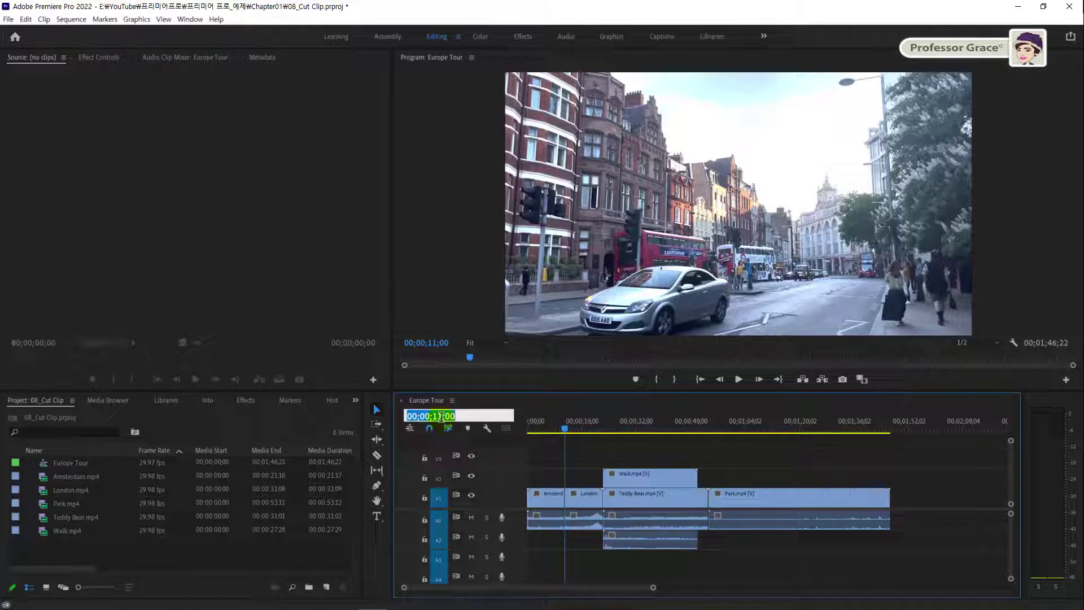
text(47.)
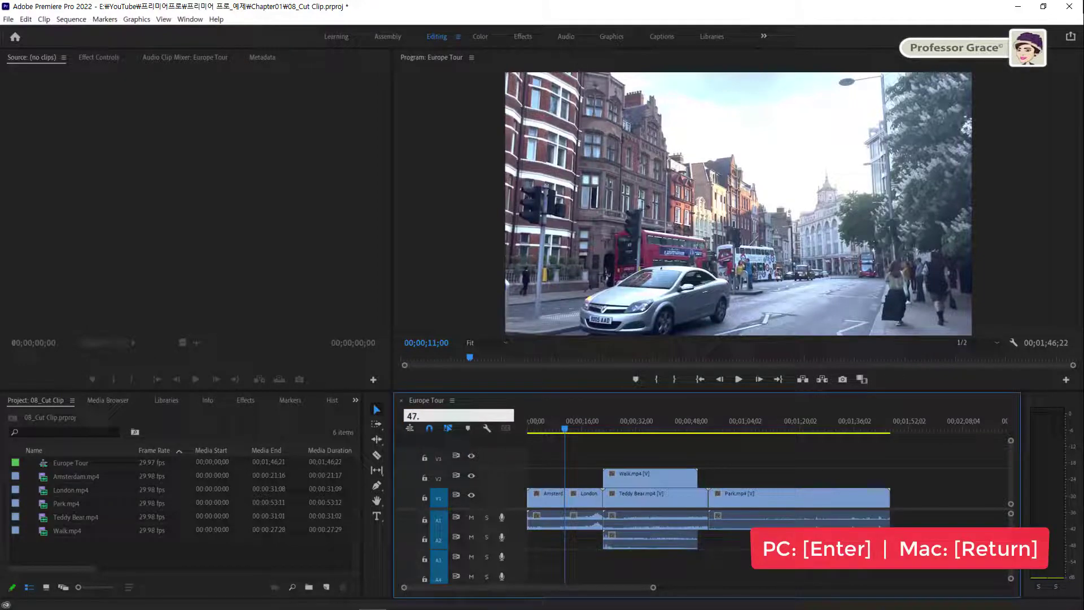
key(Return)
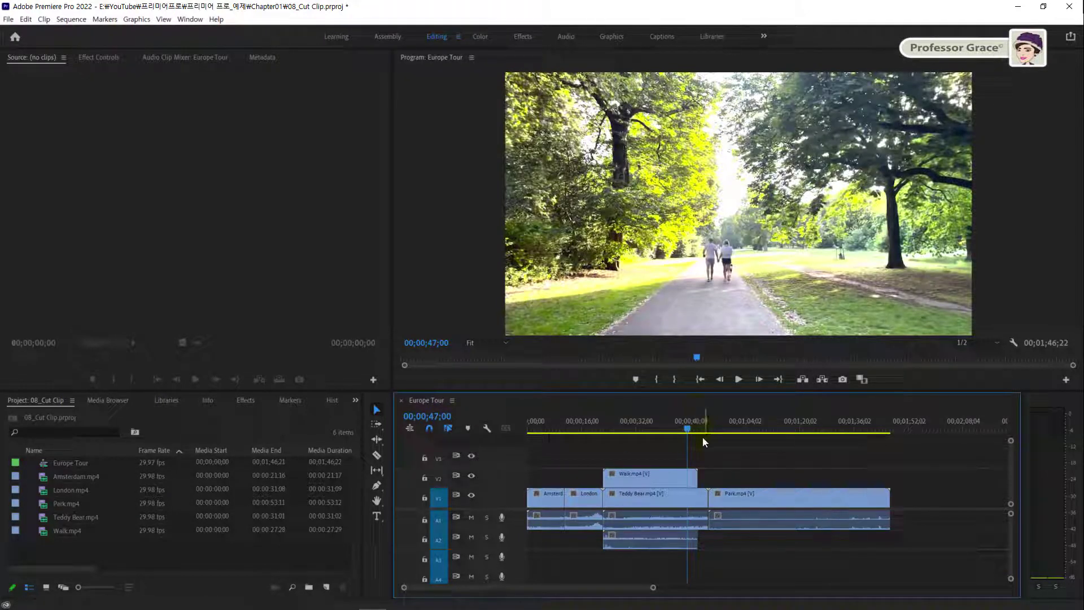
key(c)
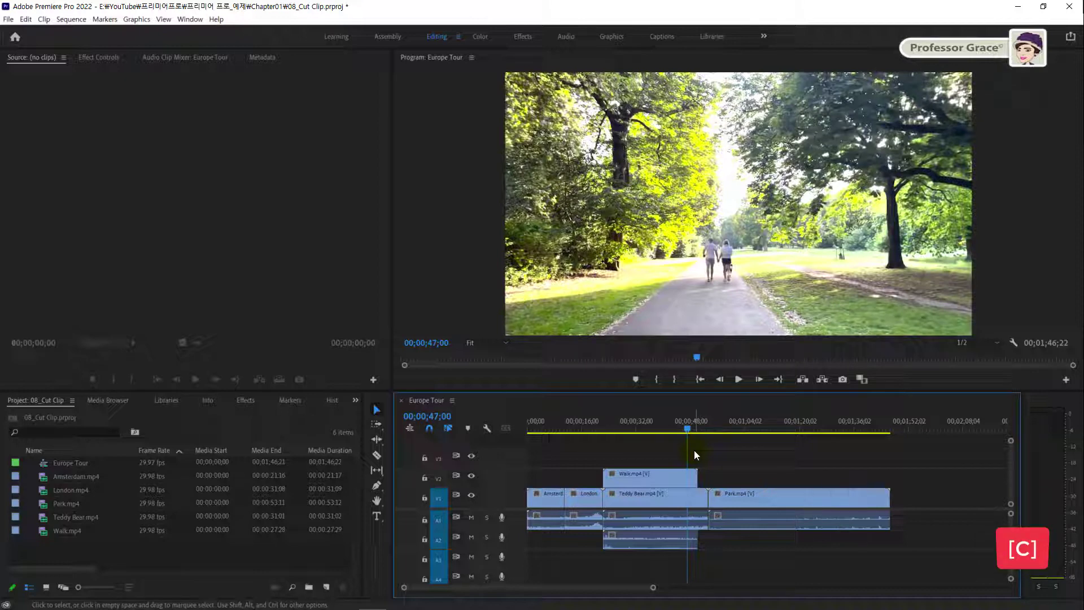
key(c)
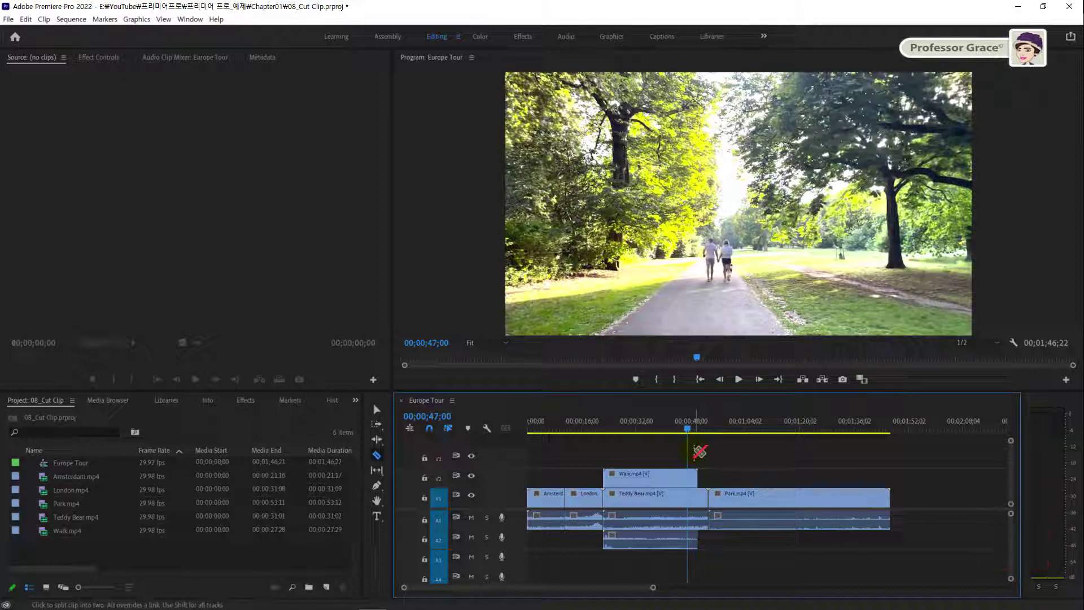
click(688, 479)
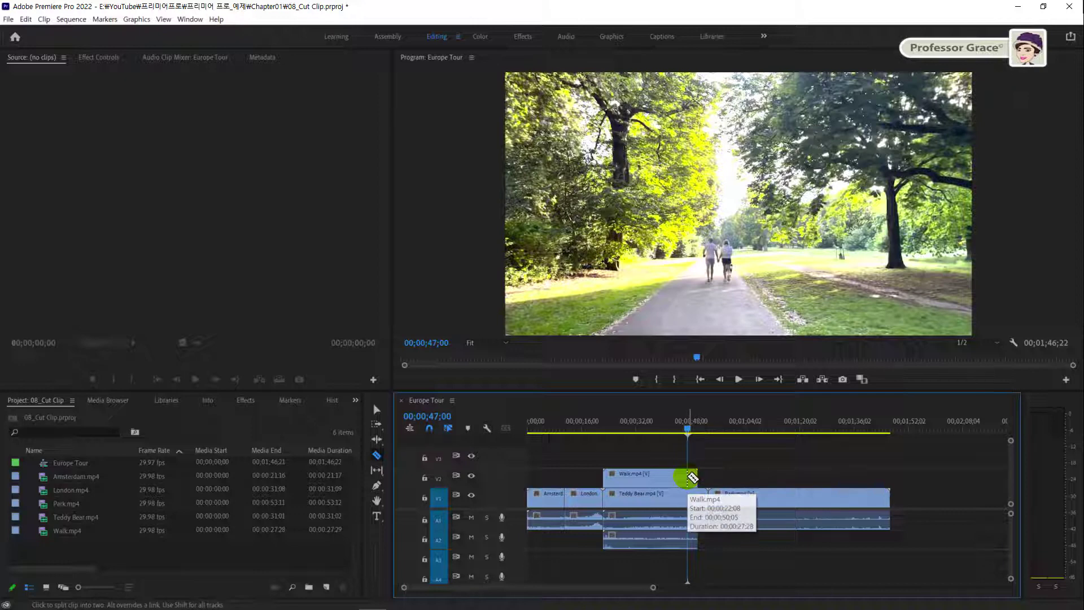
click(692, 478)
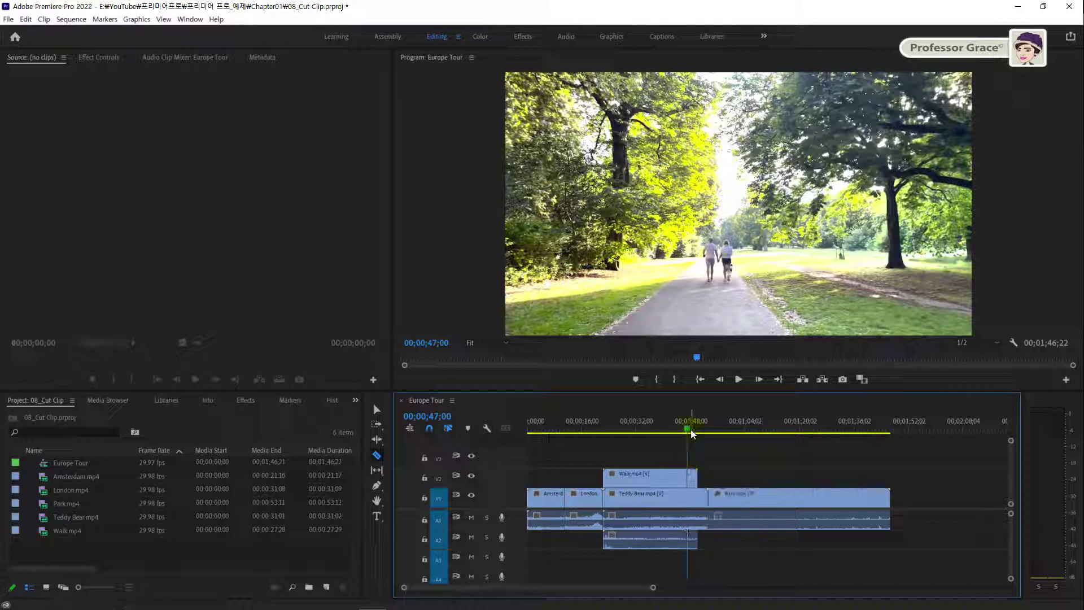
Step: Make trial razor cuts near Walk's end and the Teddy Bear/Park boundary, undoing the last
drag(689, 428, 716, 428)
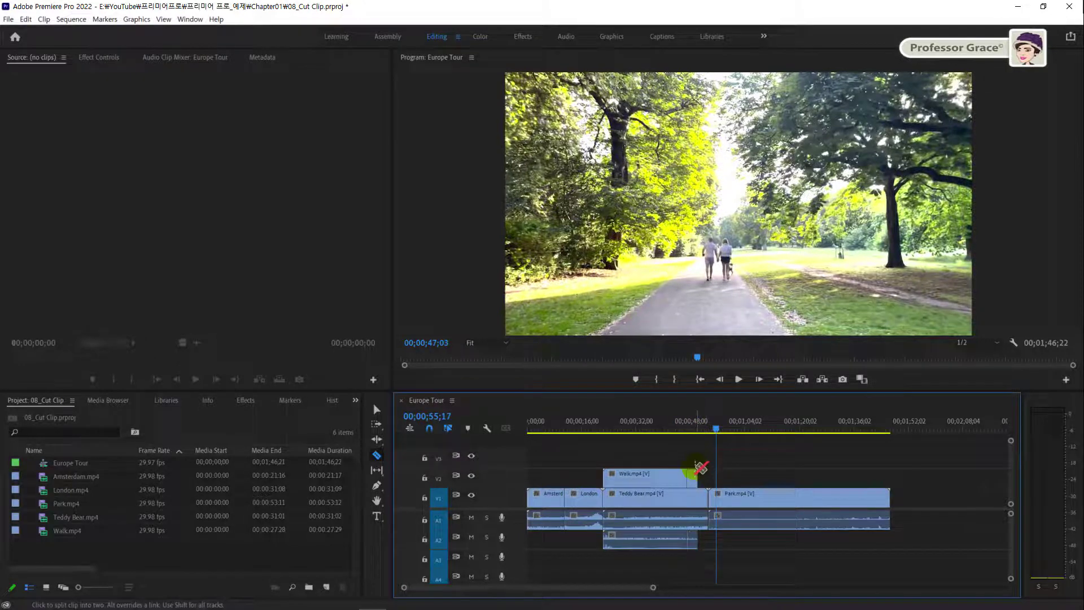
click(696, 473)
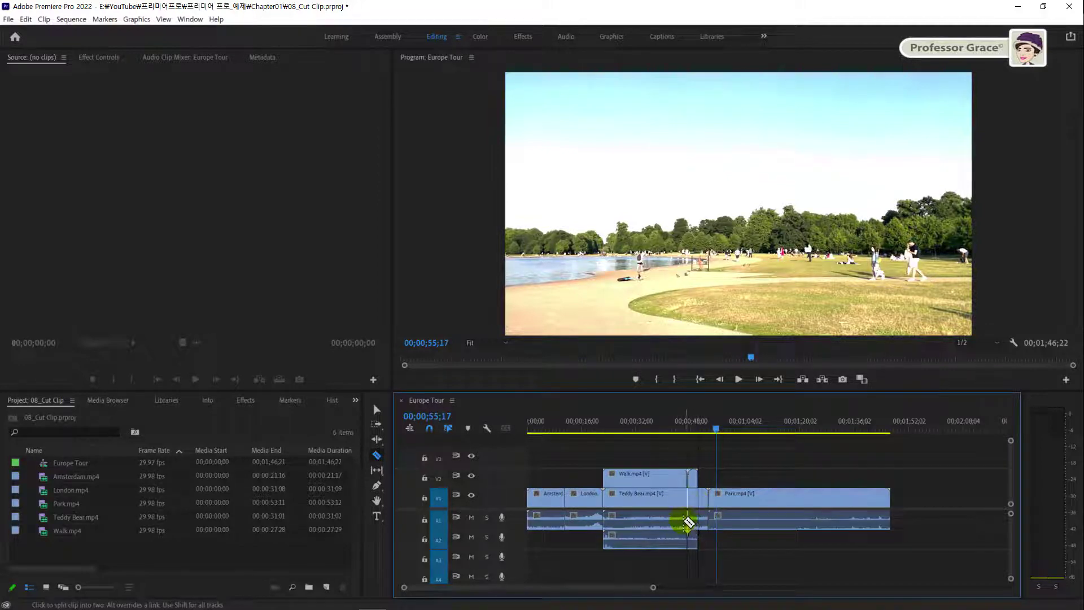
click(706, 507)
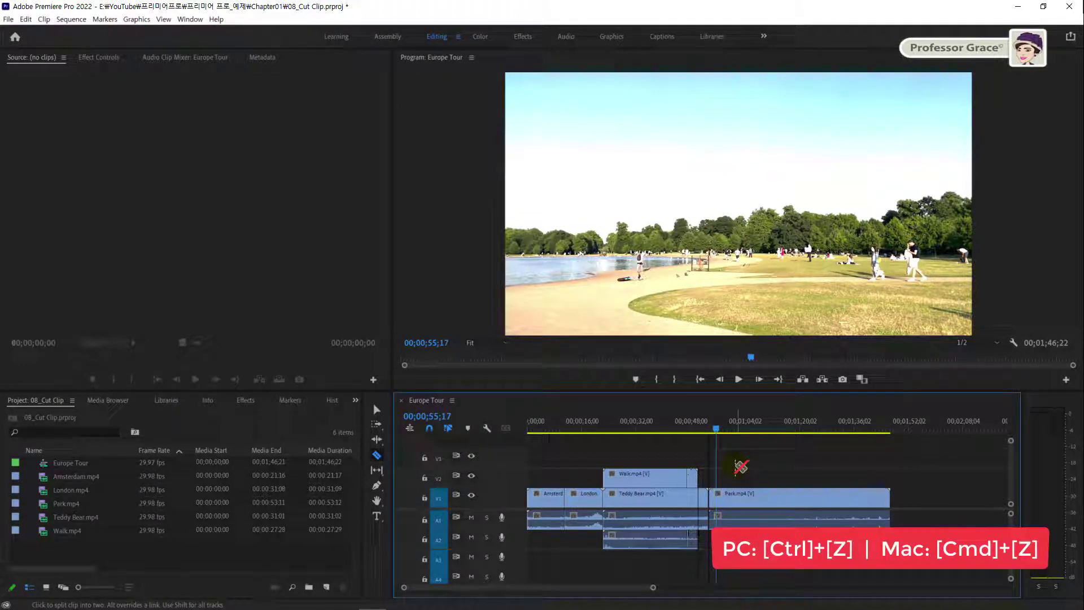
key(ctrl+z)
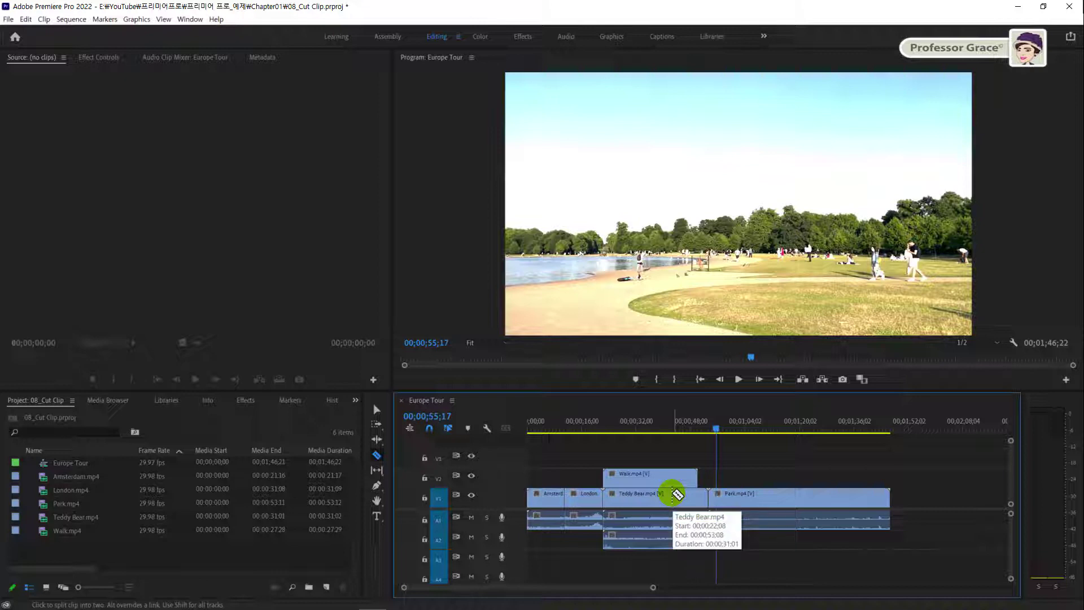
Step: Cut through all tracks at 00;00;46;28, undo it, and return the playhead to 00;00;37;00
key(shift)
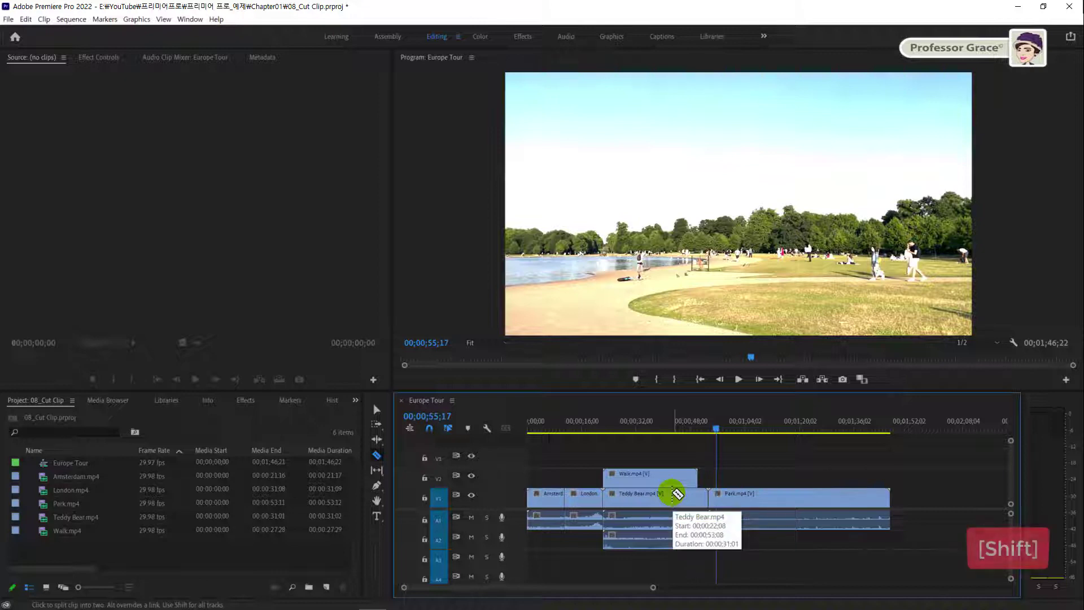
click(689, 428)
shift+click(686, 502)
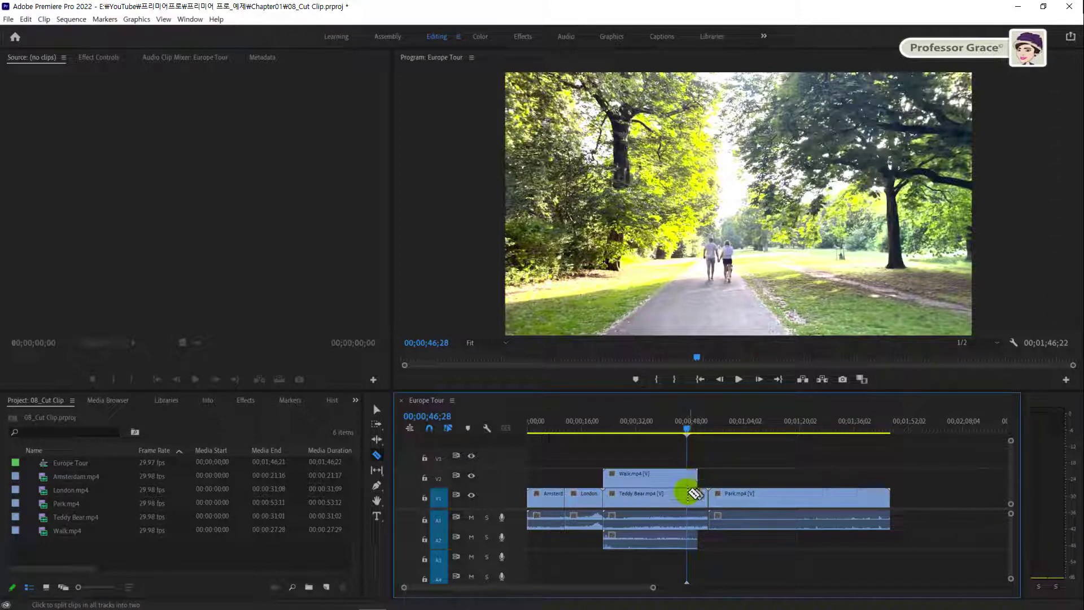
shift+click(687, 494)
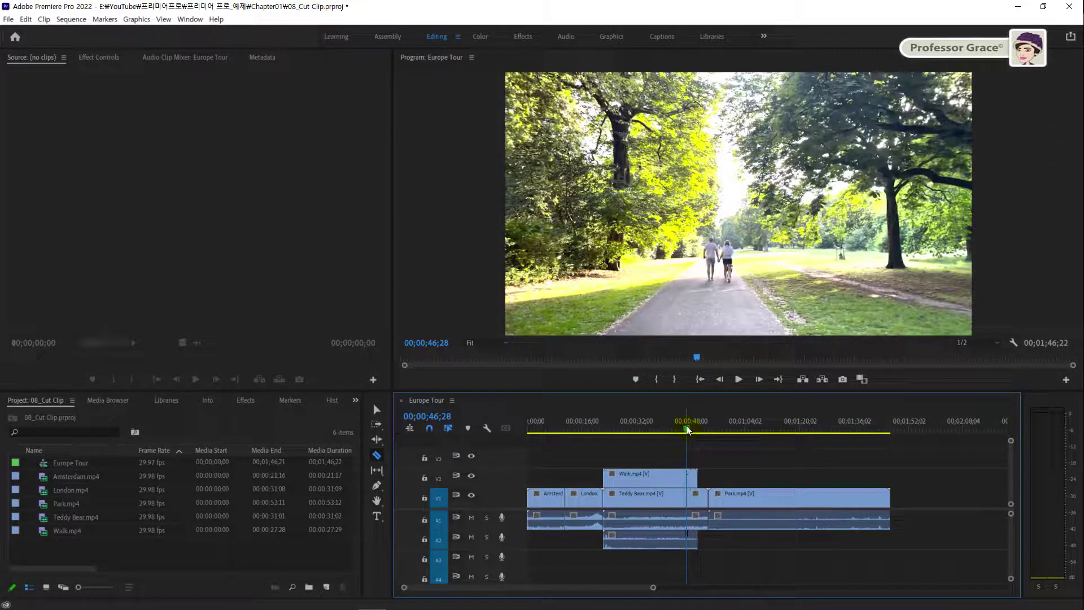
drag(687, 427, 703, 428)
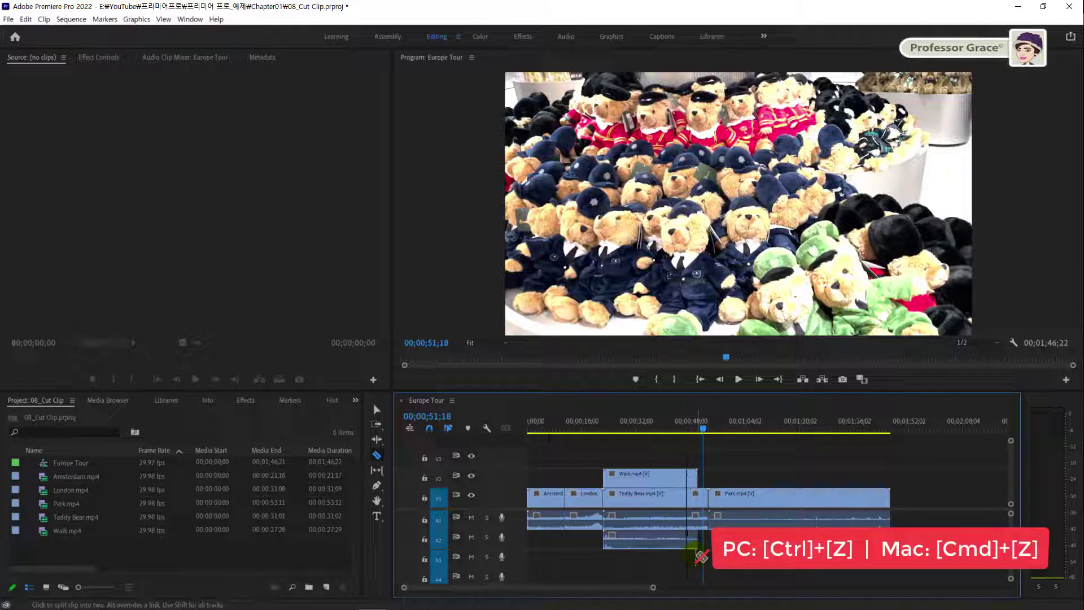
key(ctrl+z)
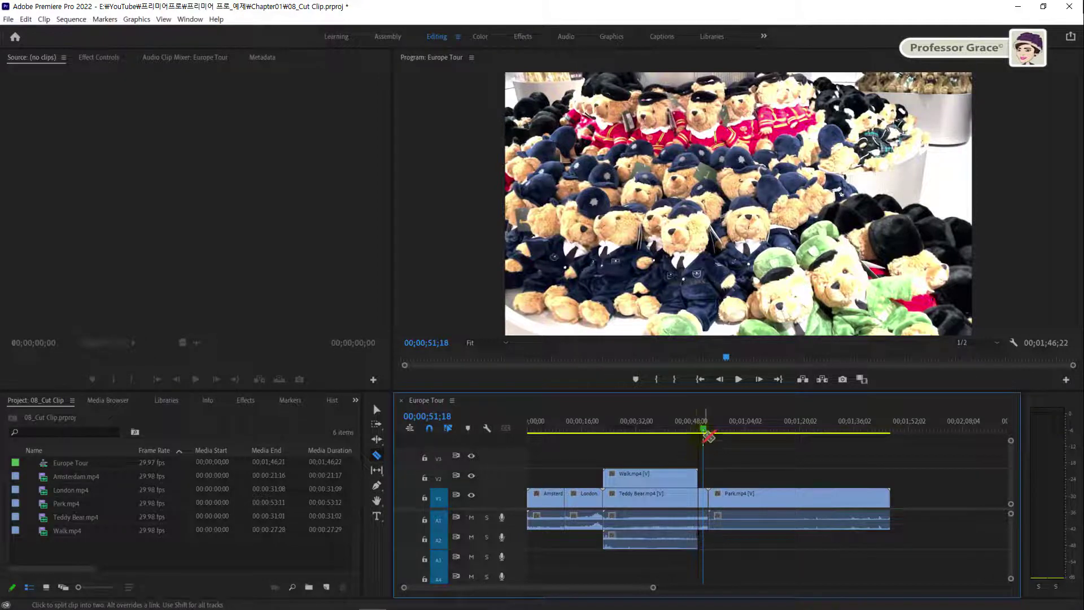
drag(690, 425, 654, 424)
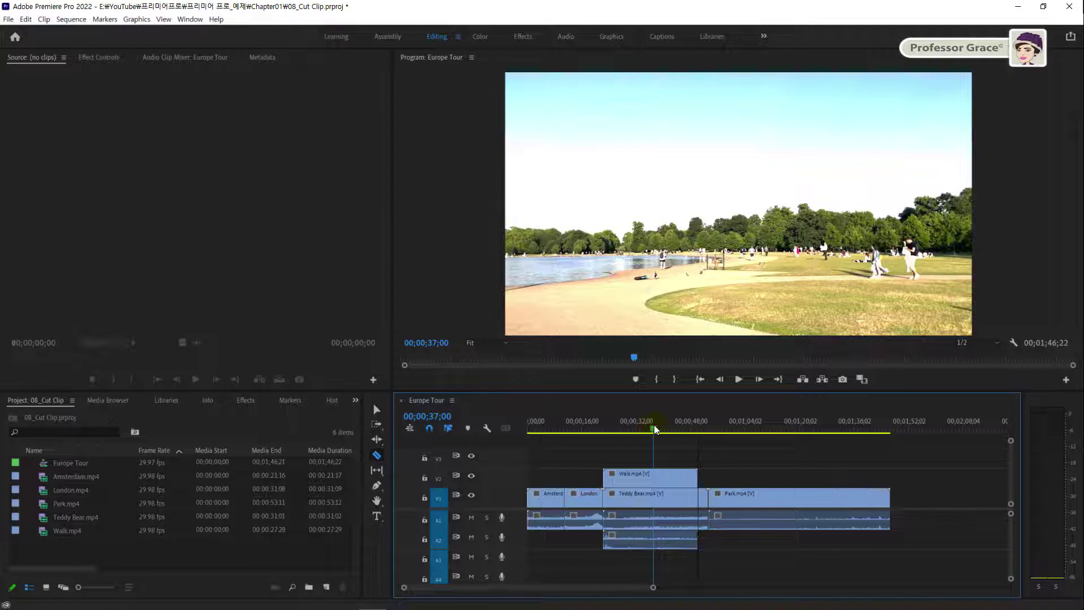
Step: Split only the Teddy Bear.mp4 video at 00;00;37;00, then undo the split
alt+click(657, 499)
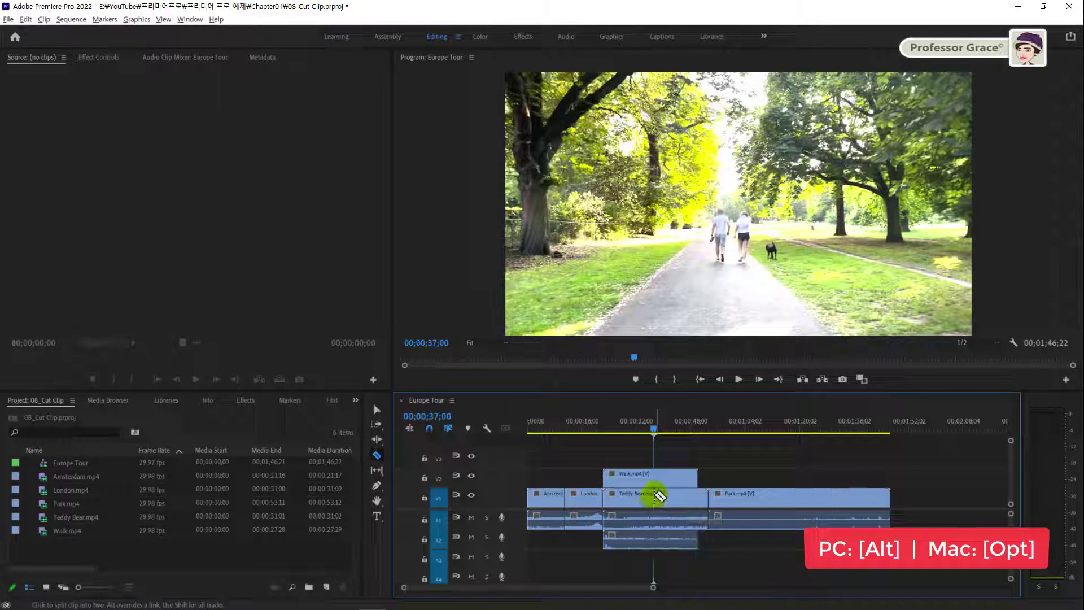
alt+click(661, 496)
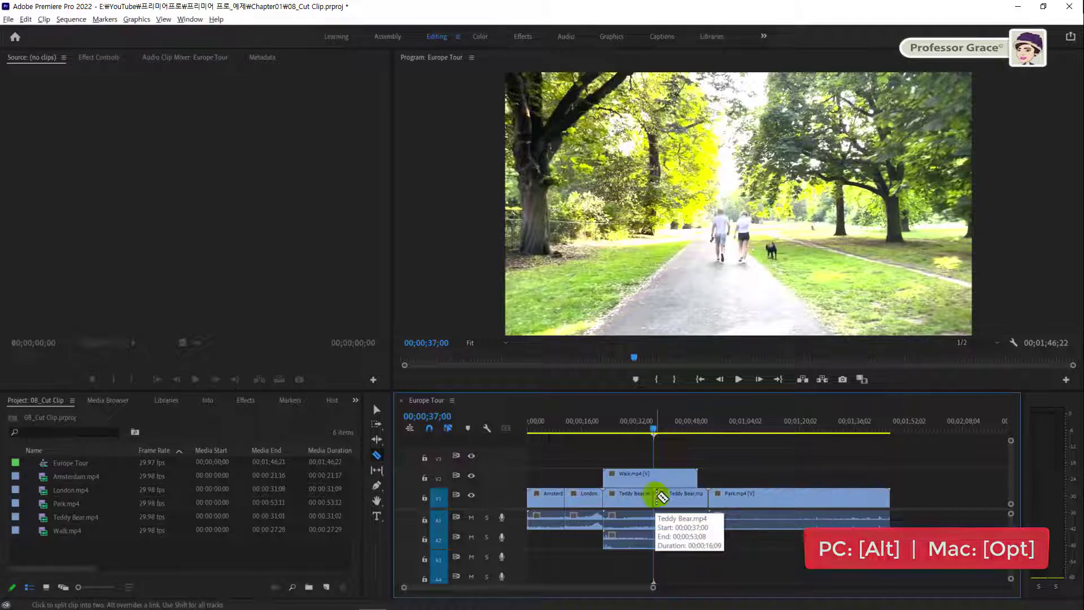
click(669, 431)
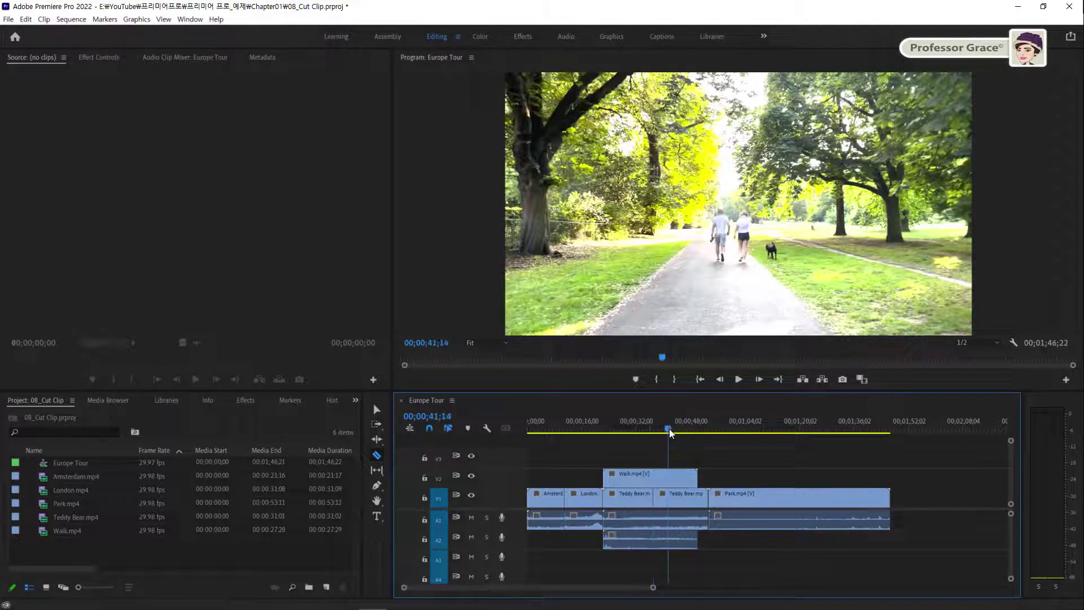
click(658, 510)
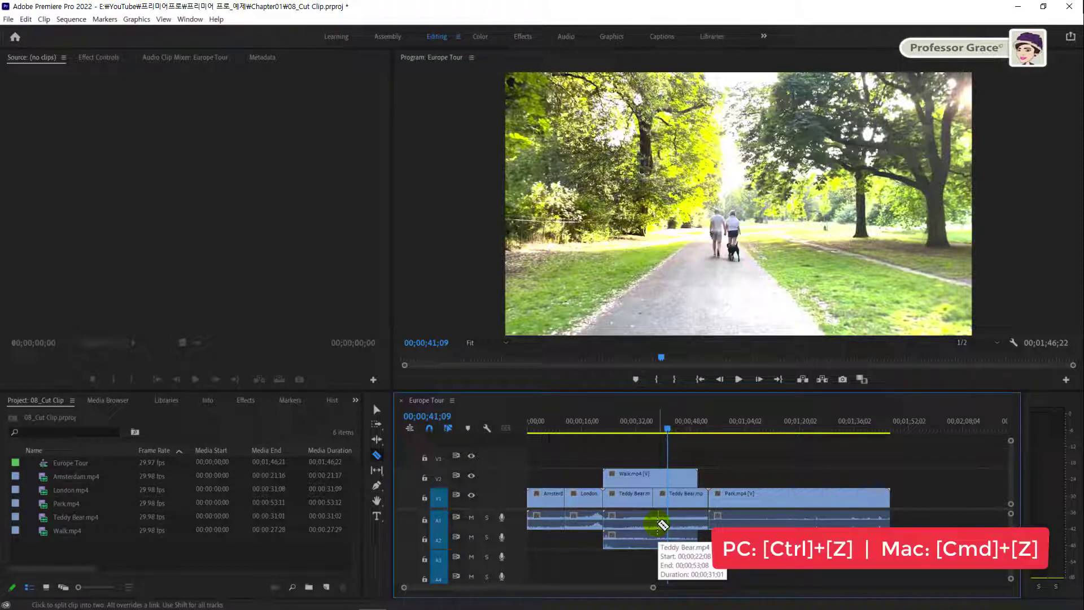
key(ctrl+z)
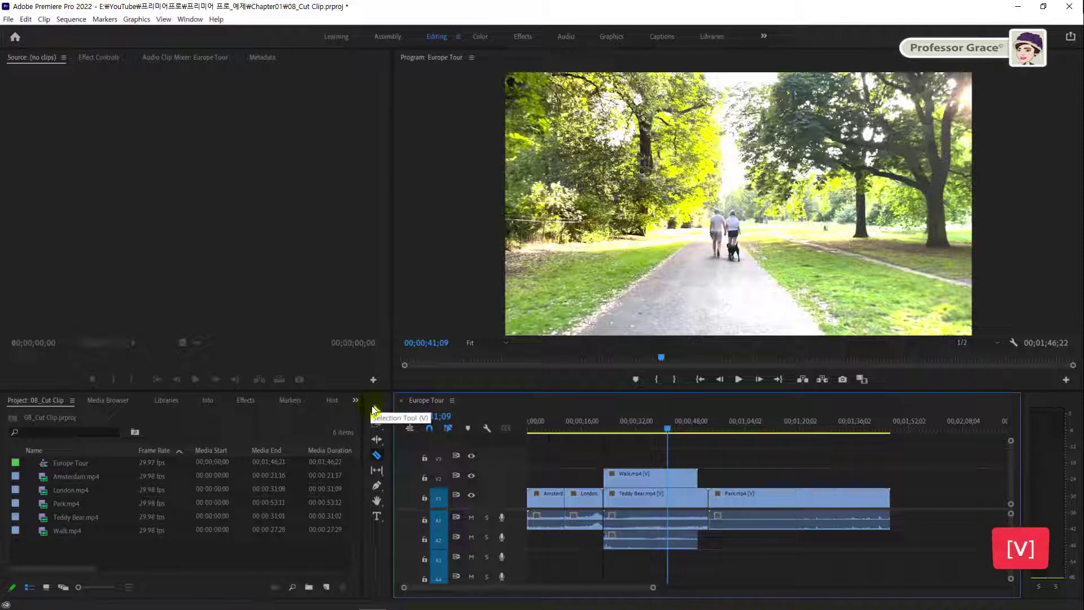
Step: Back on the Selection tool, split the Park clip at 00;01;01;03 with Ctrl+K
click(373, 410)
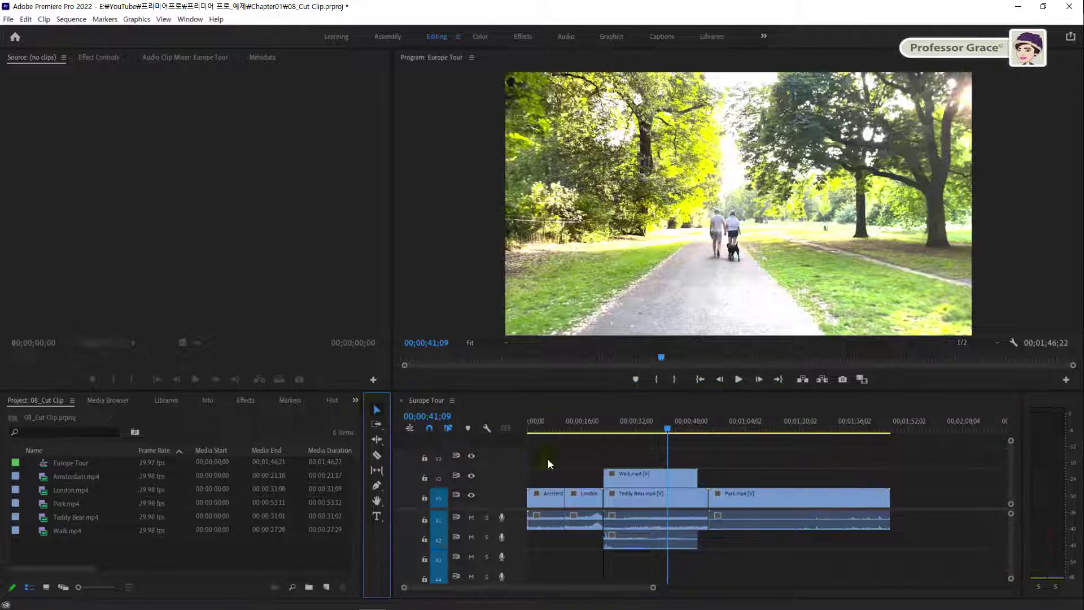
click(626, 485)
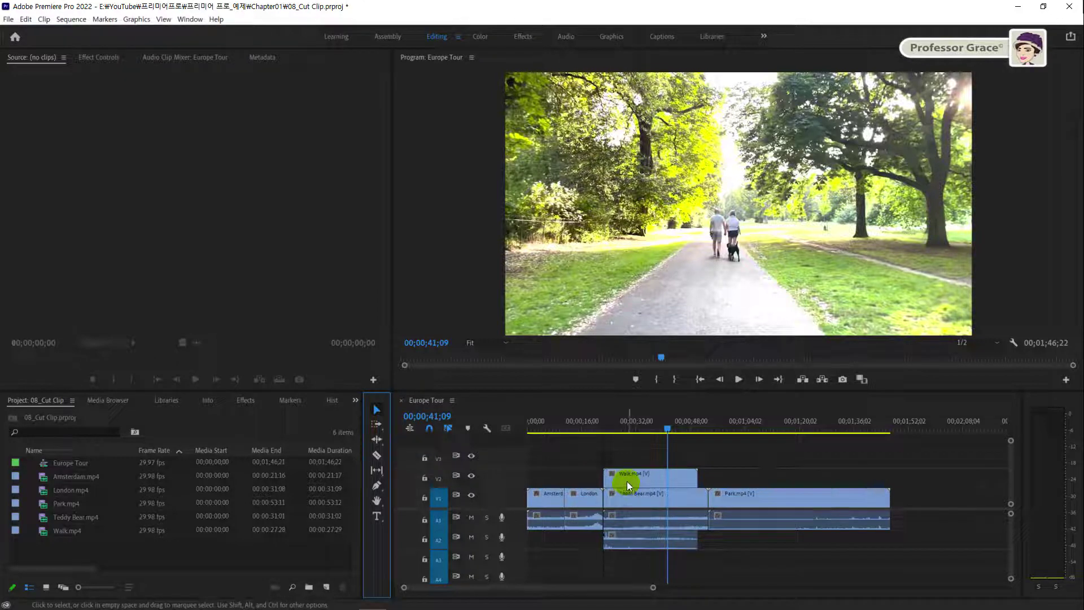
click(669, 430)
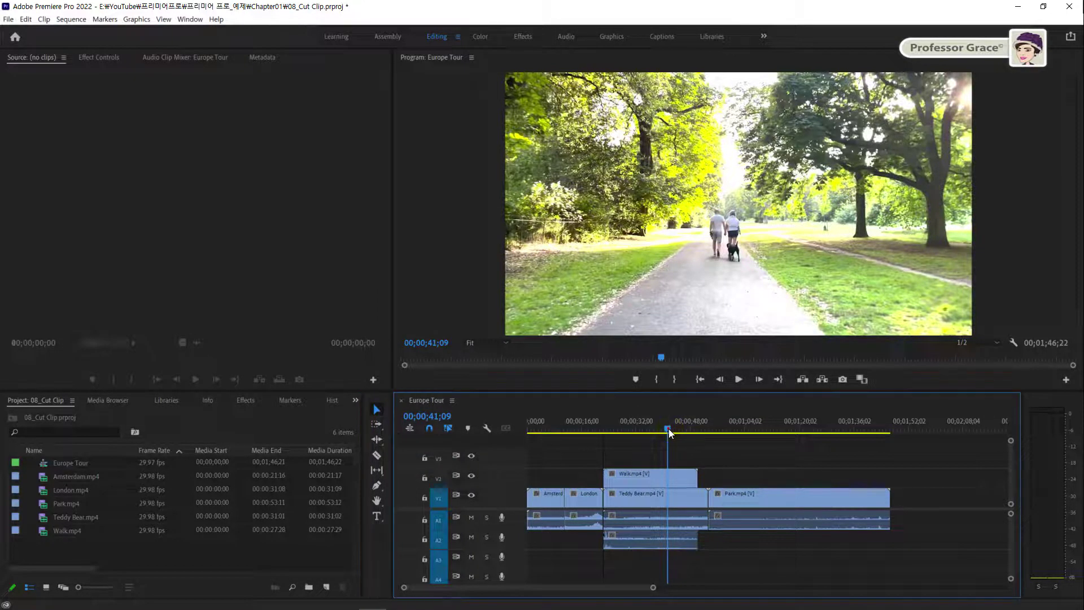
drag(669, 429, 734, 428)
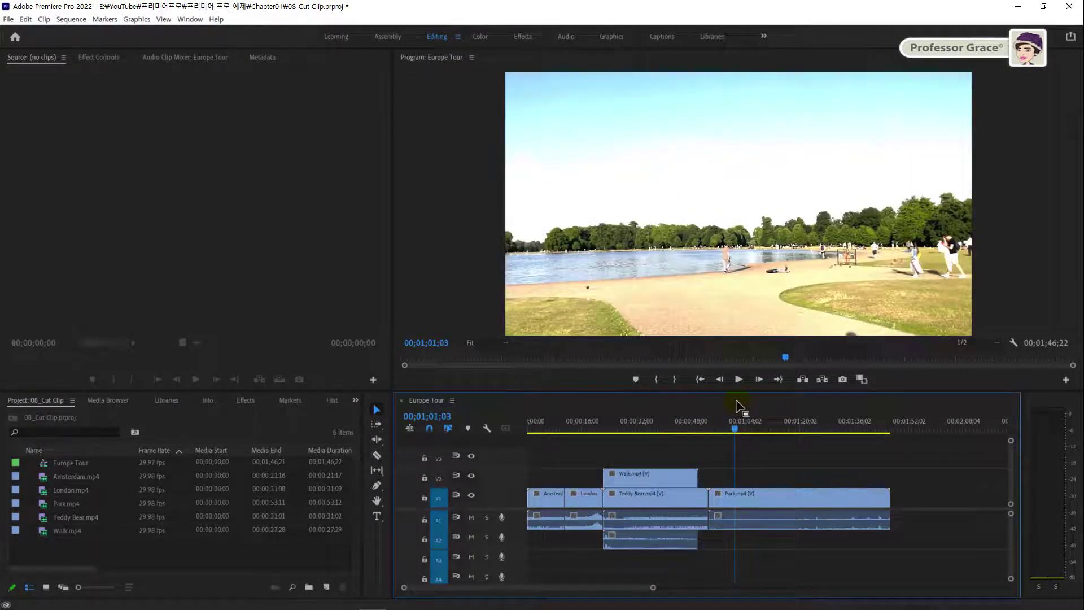
key(ctrl+k)
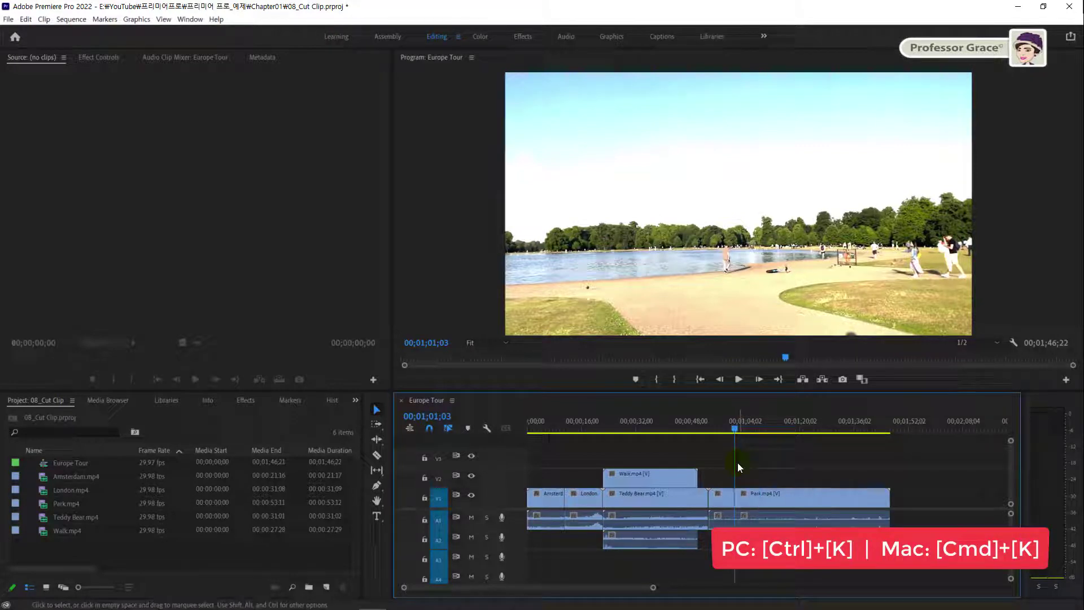
Step: Delete the short piece before the Park cut, leaving a gap after Teddy Bear
click(761, 427)
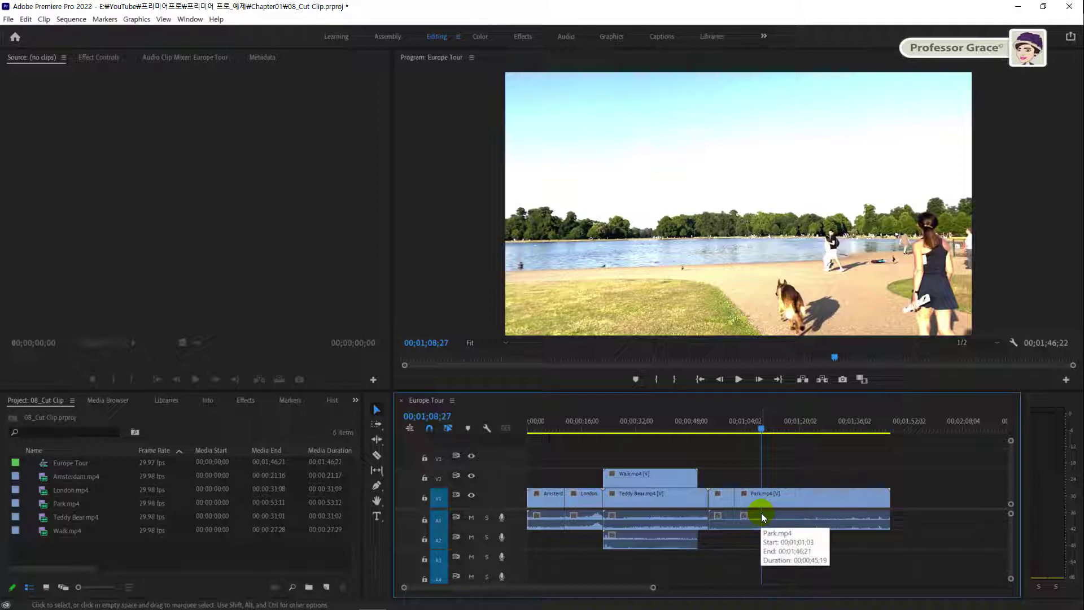
click(720, 496)
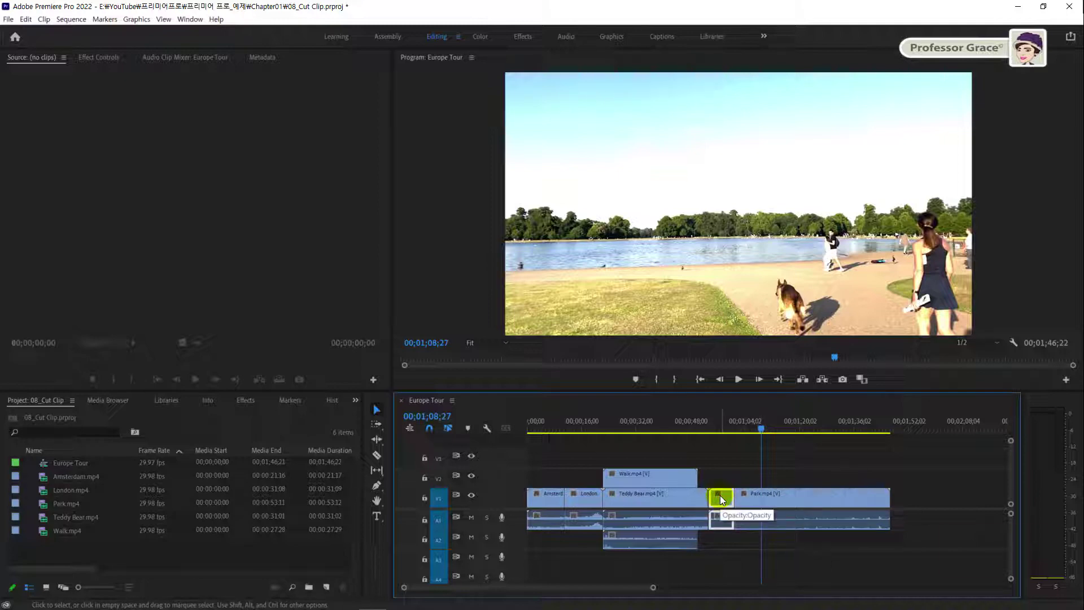
key(Delete)
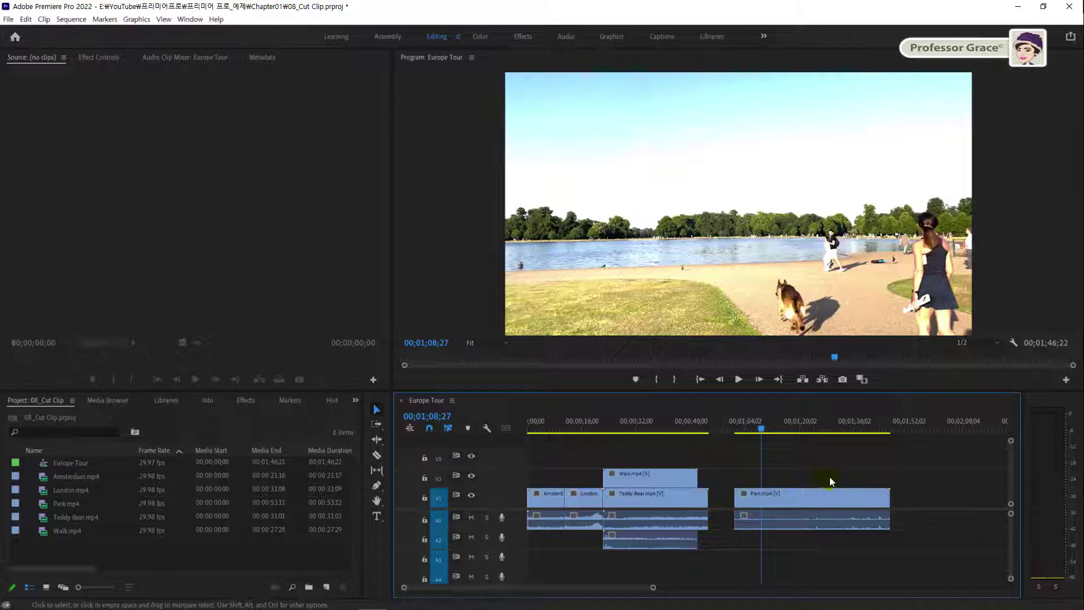
Step: Split Park at 00;01;38;13 and delete the short end piece, shortening Europe Tour to 00;01;38;13
click(863, 424)
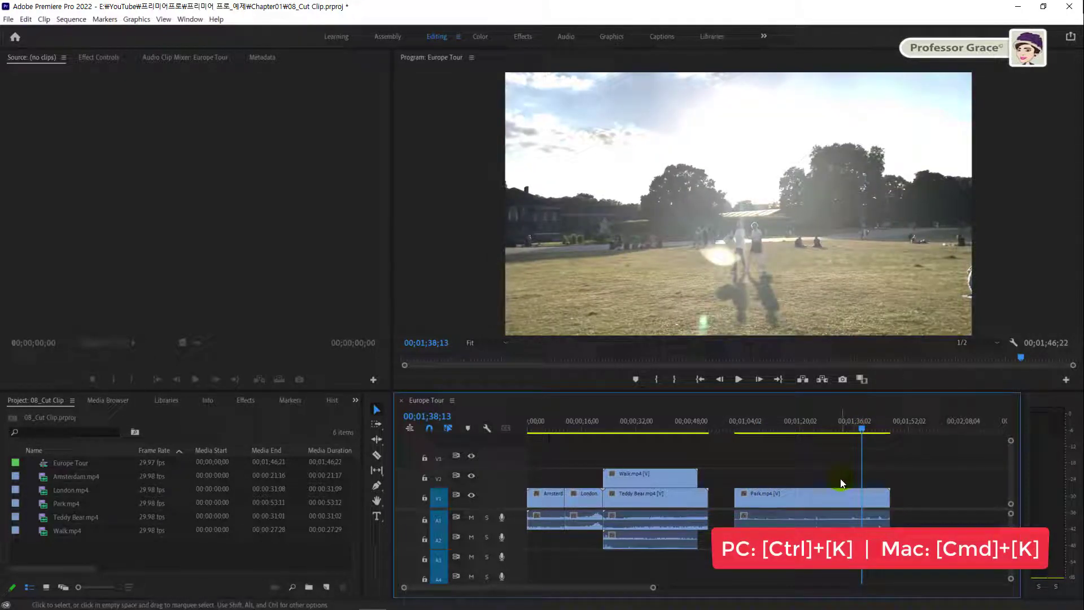
key(ctrl+k)
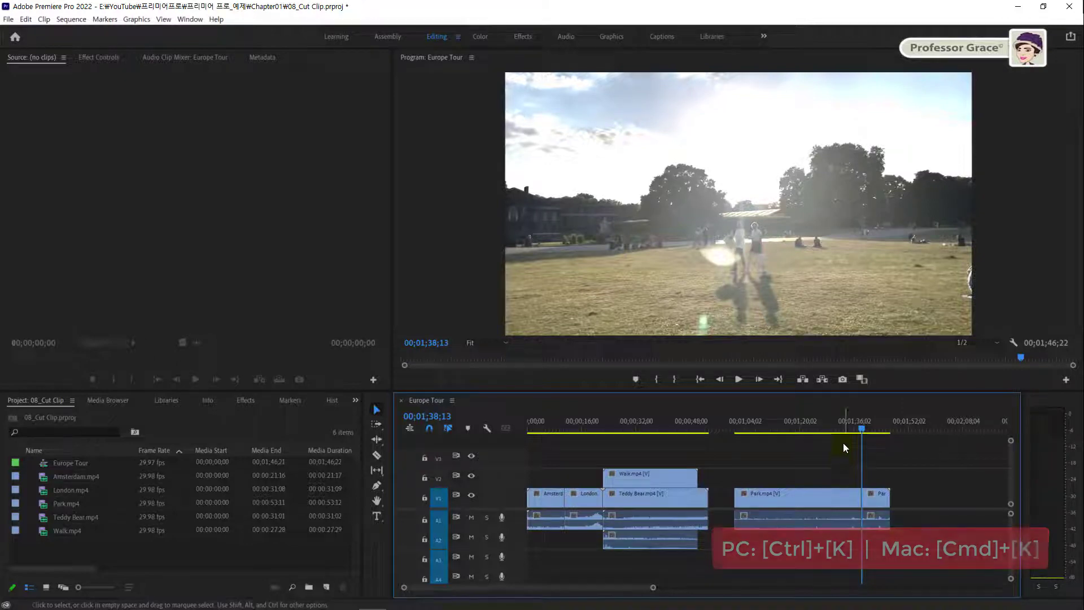
click(846, 425)
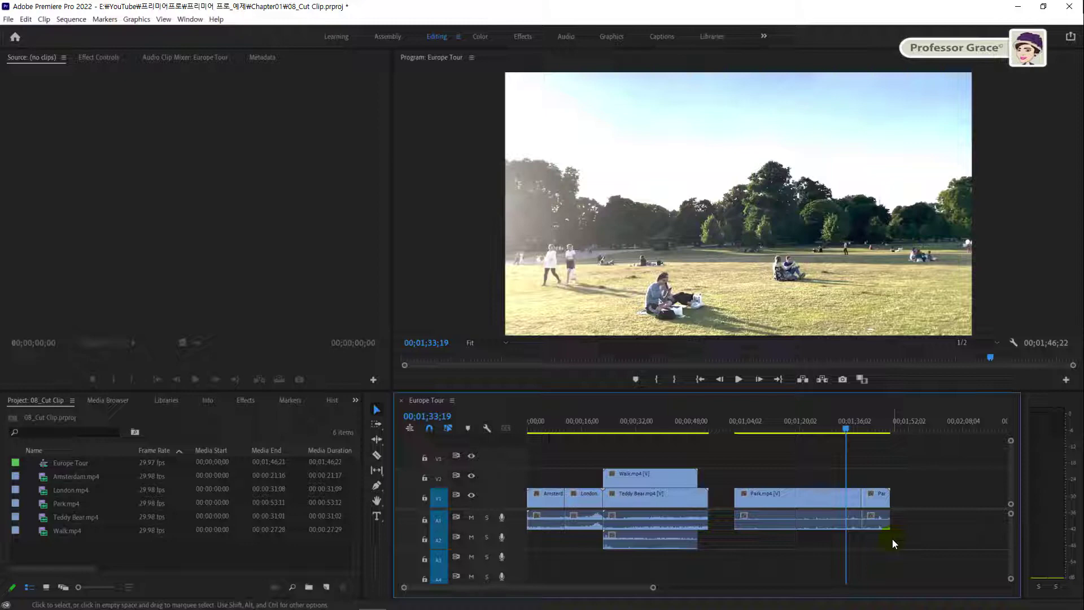
click(879, 502)
key(Delete)
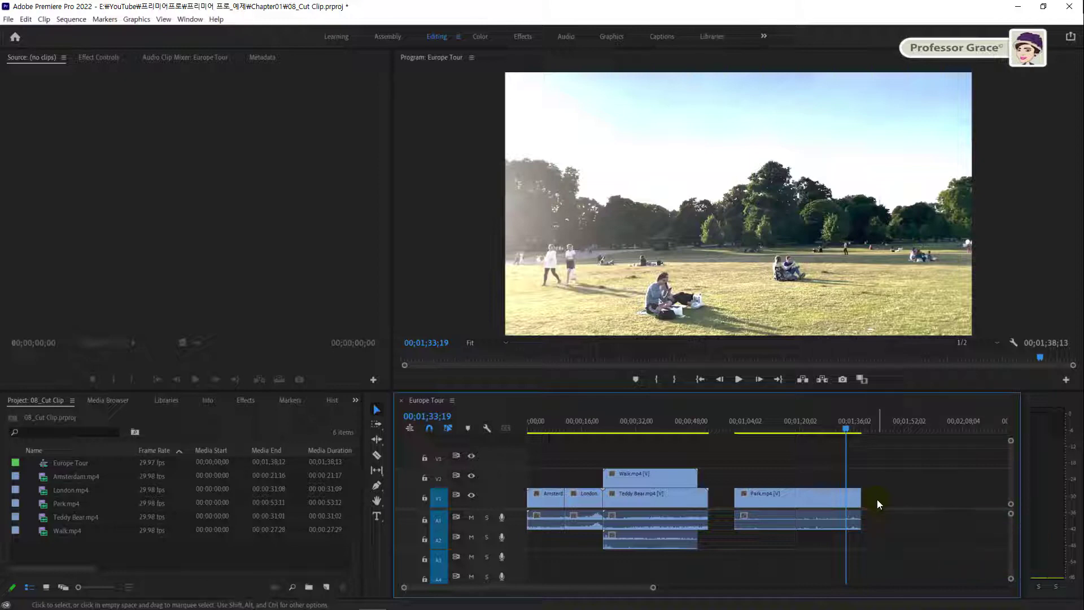
click(744, 513)
click(848, 524)
click(708, 492)
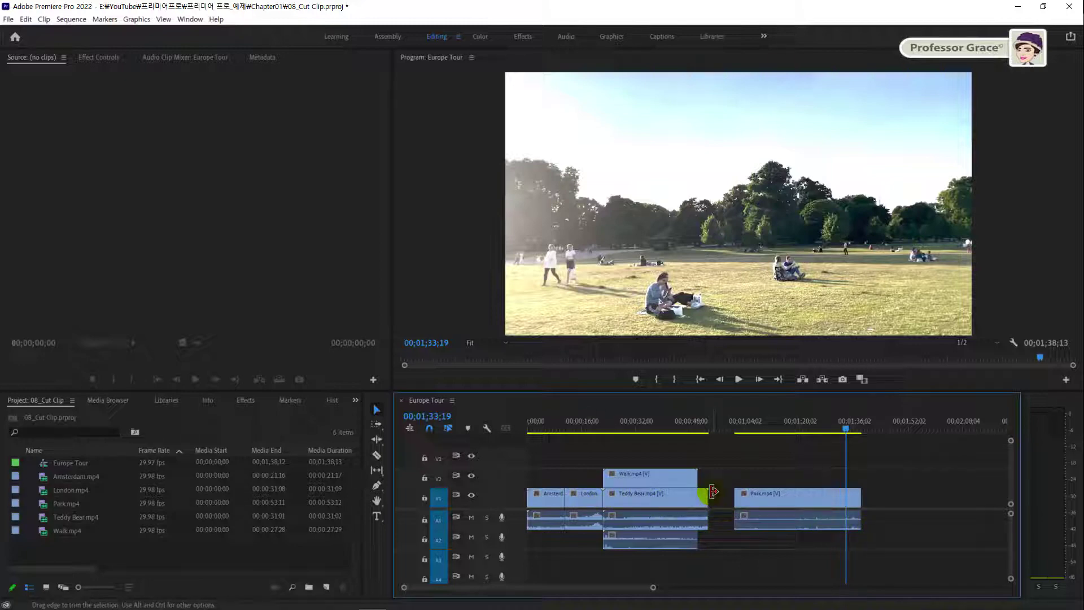
click(614, 475)
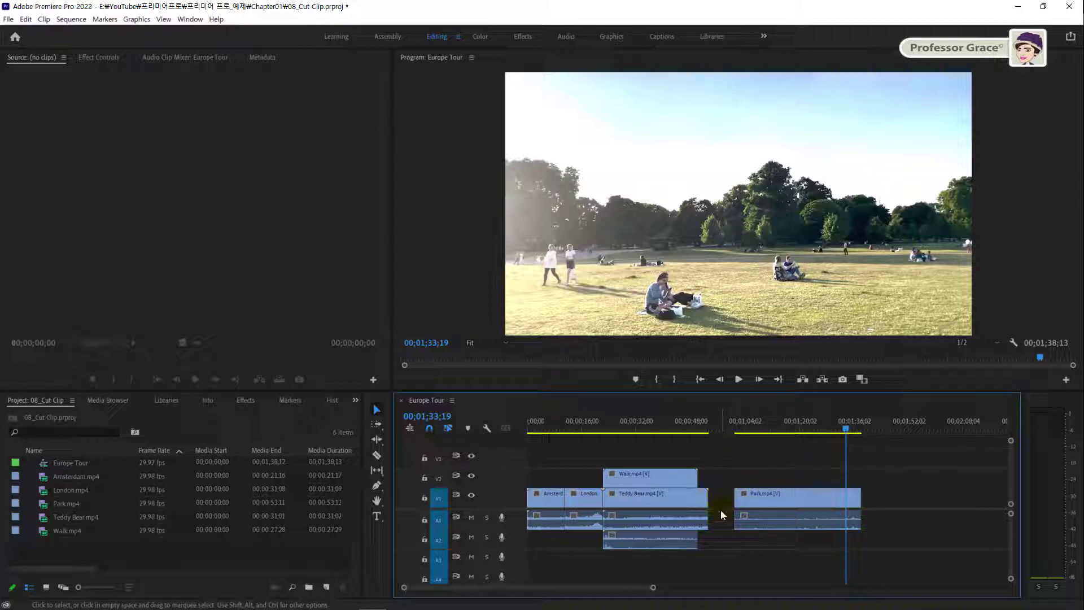
click(784, 504)
click(732, 496)
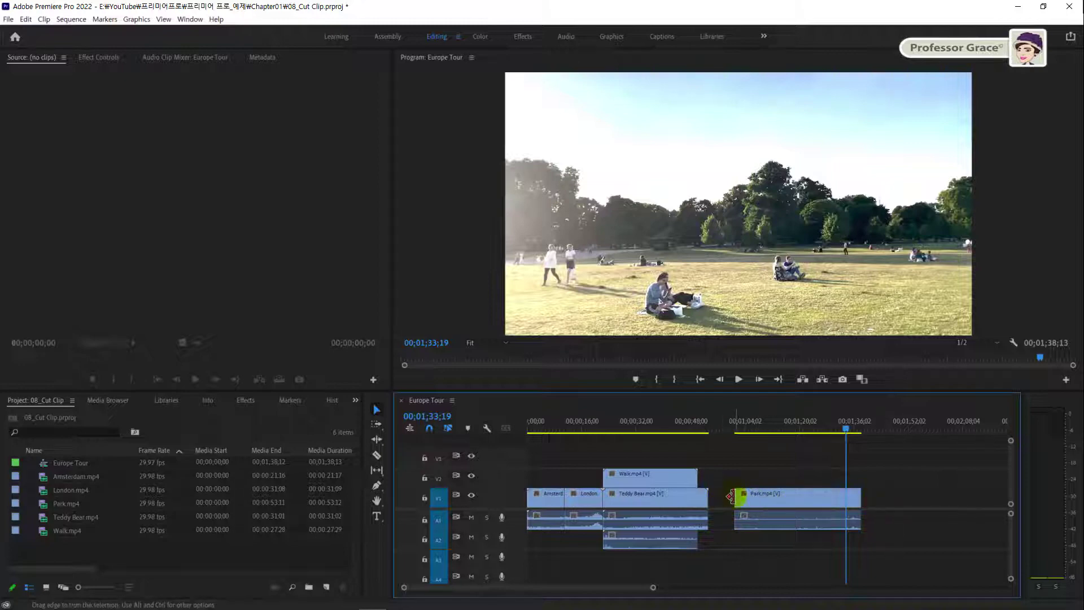
click(852, 492)
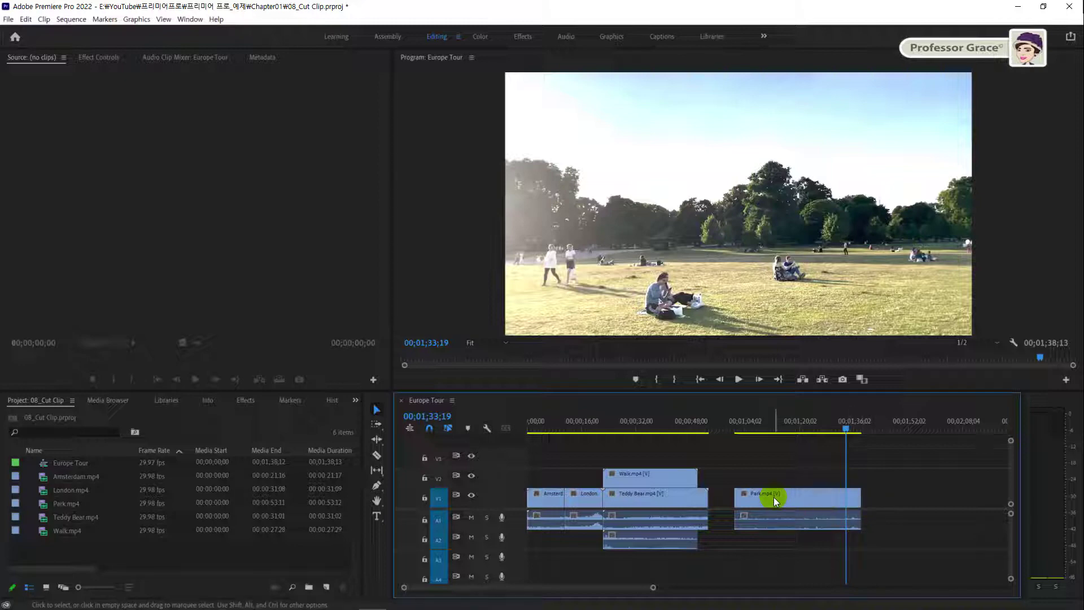
Step: Extend Park.mp4's start back to Teddy Bear and its end out to the full media limit
mouse_move(774, 497)
click(771, 496)
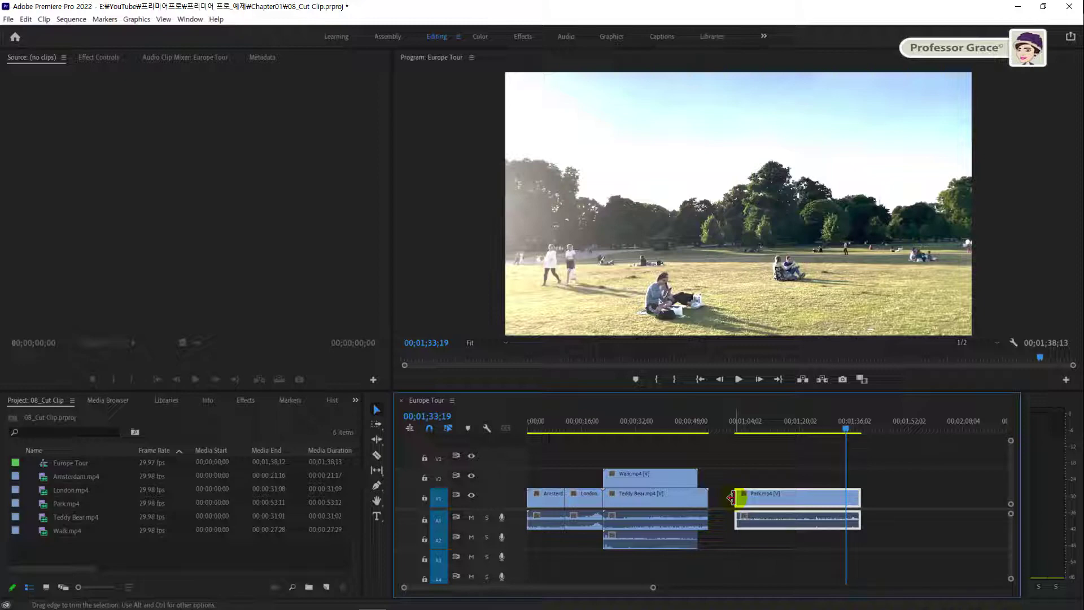
drag(732, 497, 685, 501)
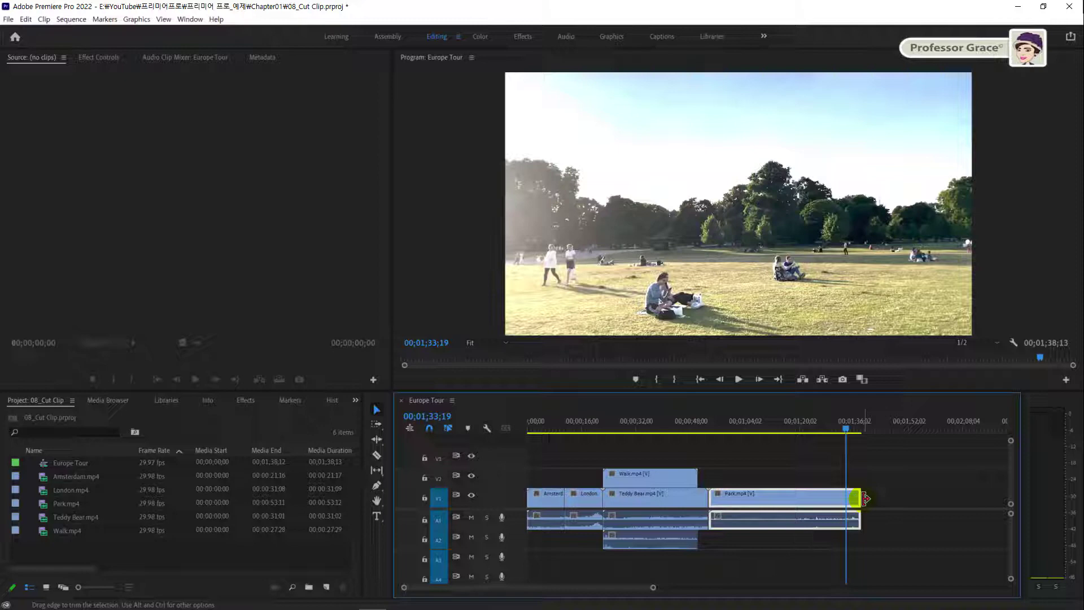
drag(864, 499, 801, 502)
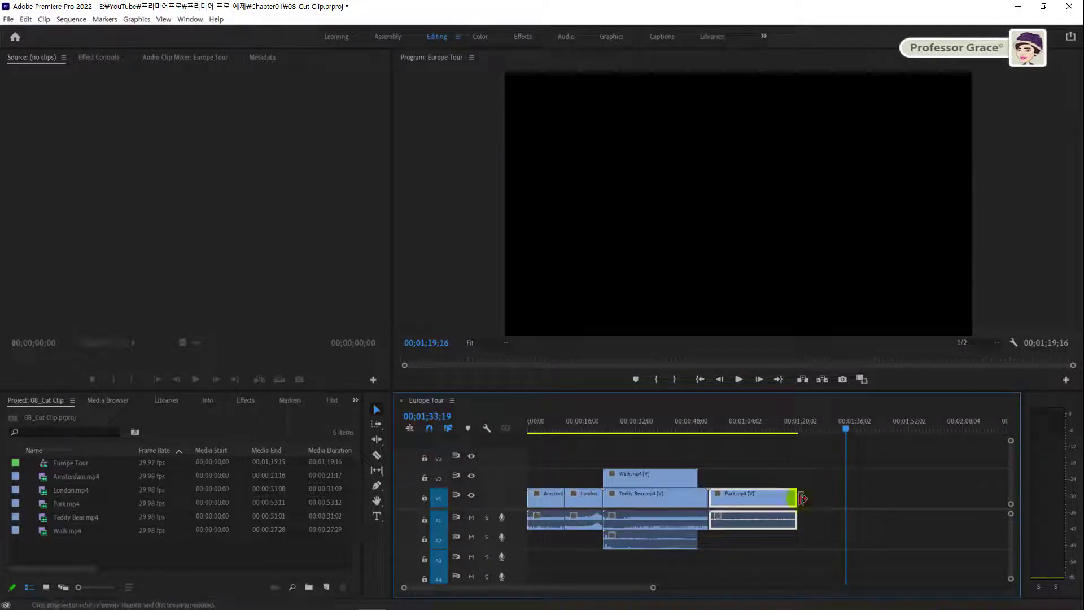
mouse_move(793, 499)
mouse_down()
mouse_move(938, 504)
mouse_move(918, 508)
mouse_up()
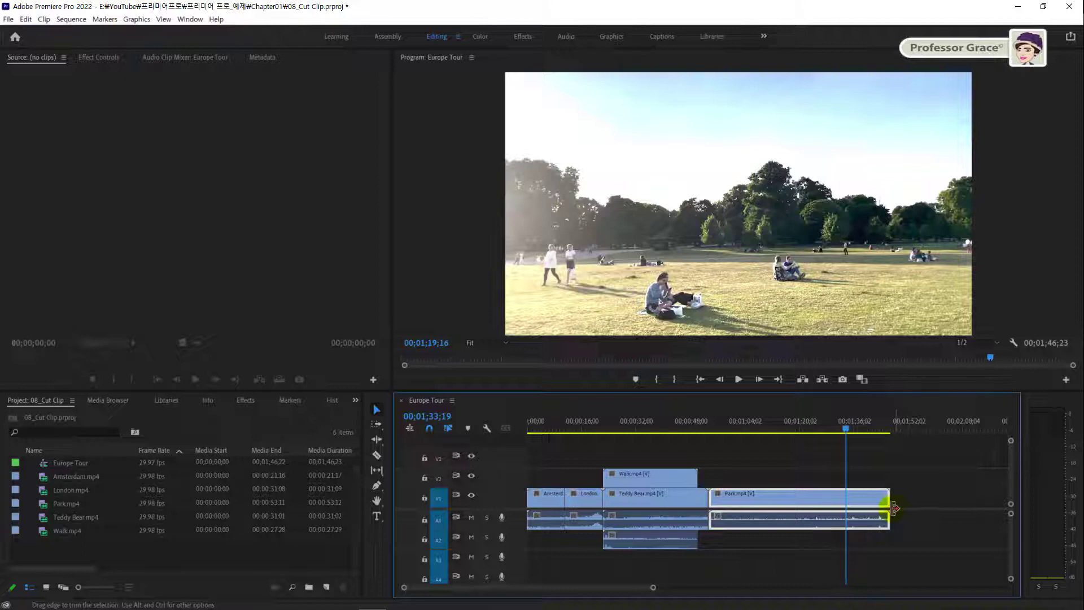
click(868, 508)
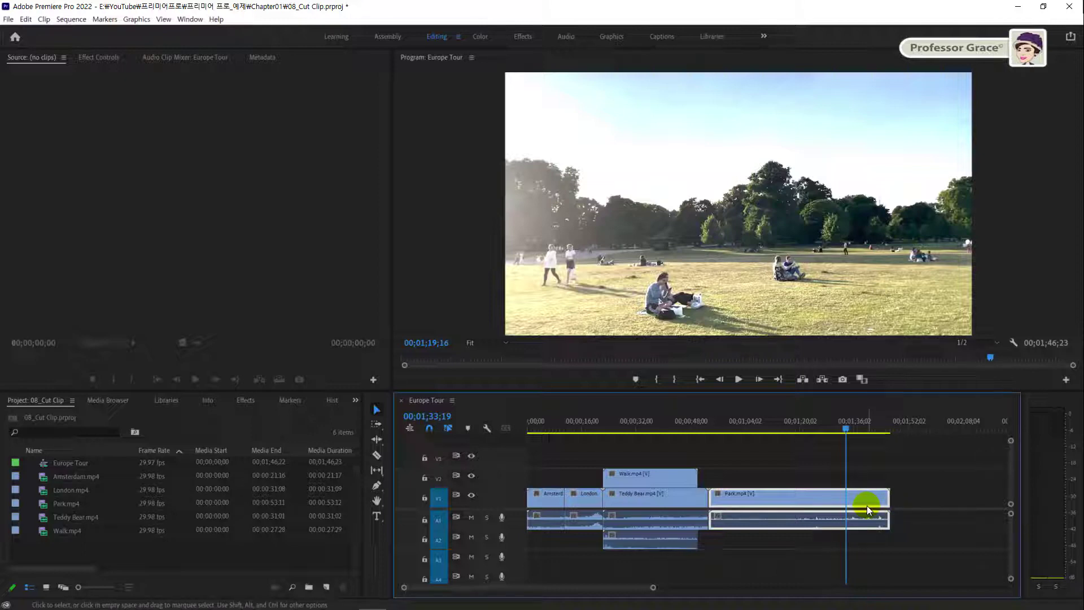
Step: Split Park.mp4 at the playhead at 01;09;12
mouse_move(866, 506)
mouse_move(813, 498)
drag(751, 433, 764, 429)
click(775, 495)
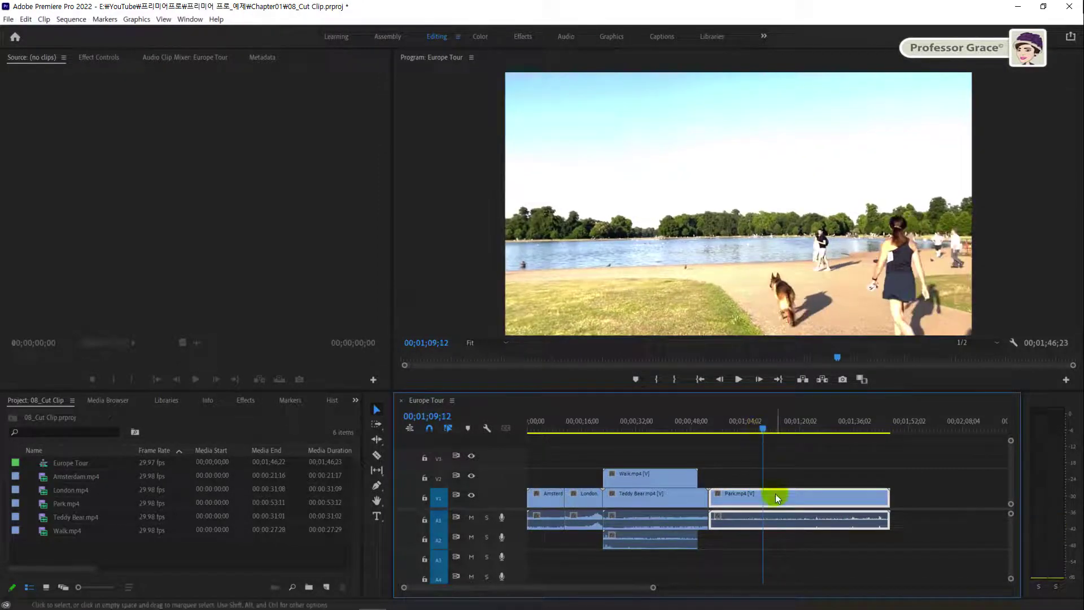
key(ctrl+k)
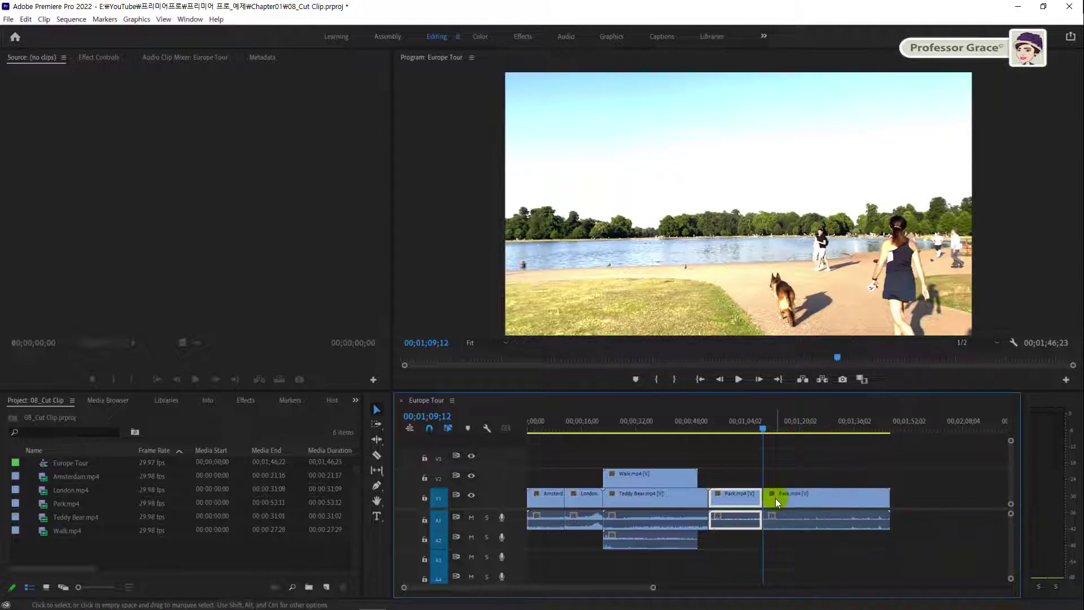
Step: Split Park.mp4 again at 01;28;29, then deselect it
click(831, 428)
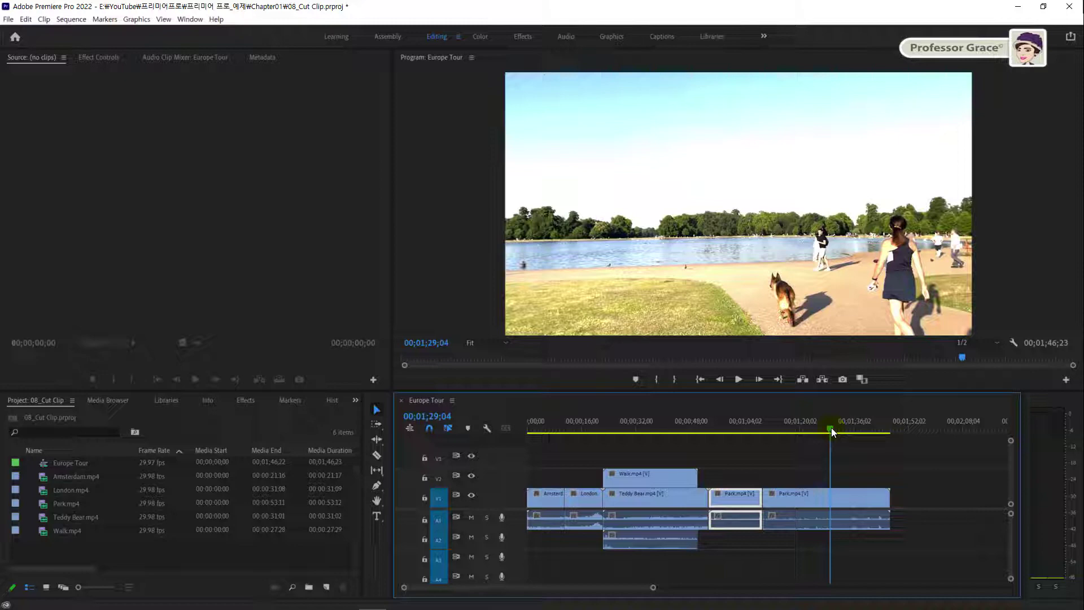
drag(831, 428, 830, 428)
click(827, 523)
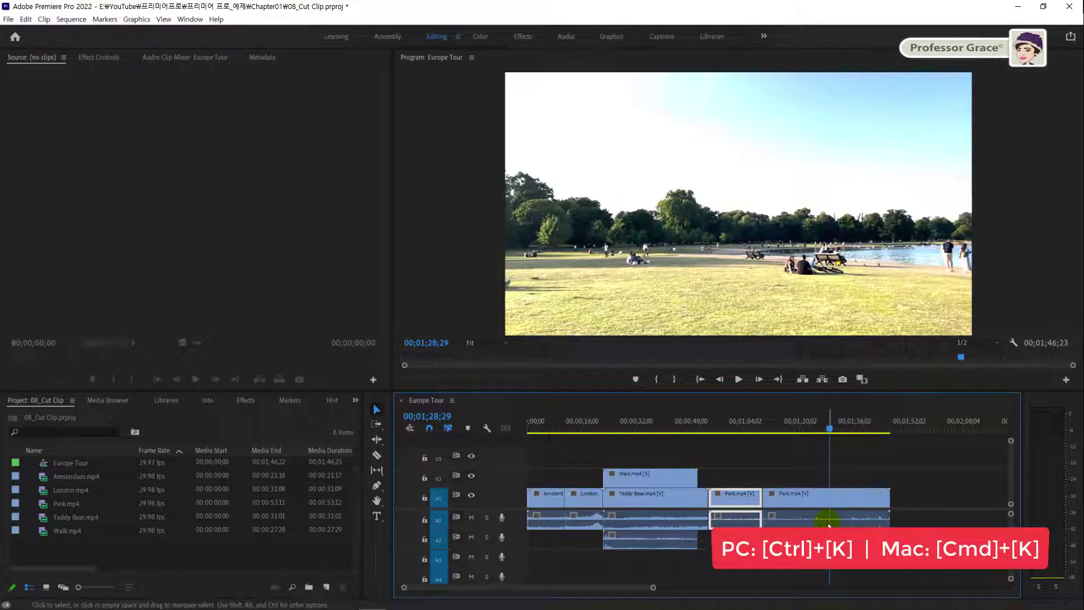
key(ctrl+k)
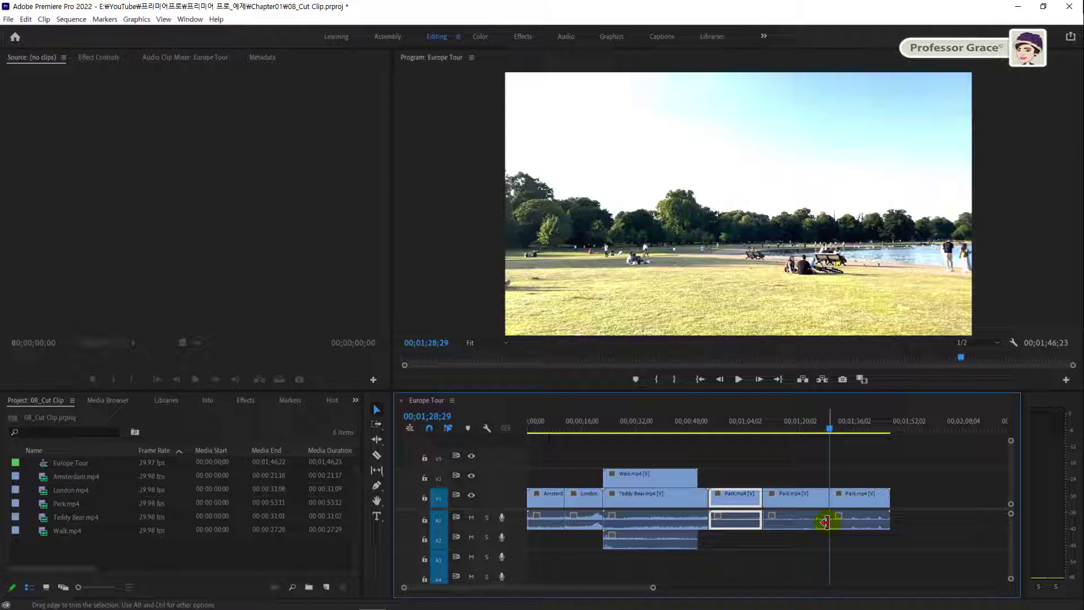
click(861, 483)
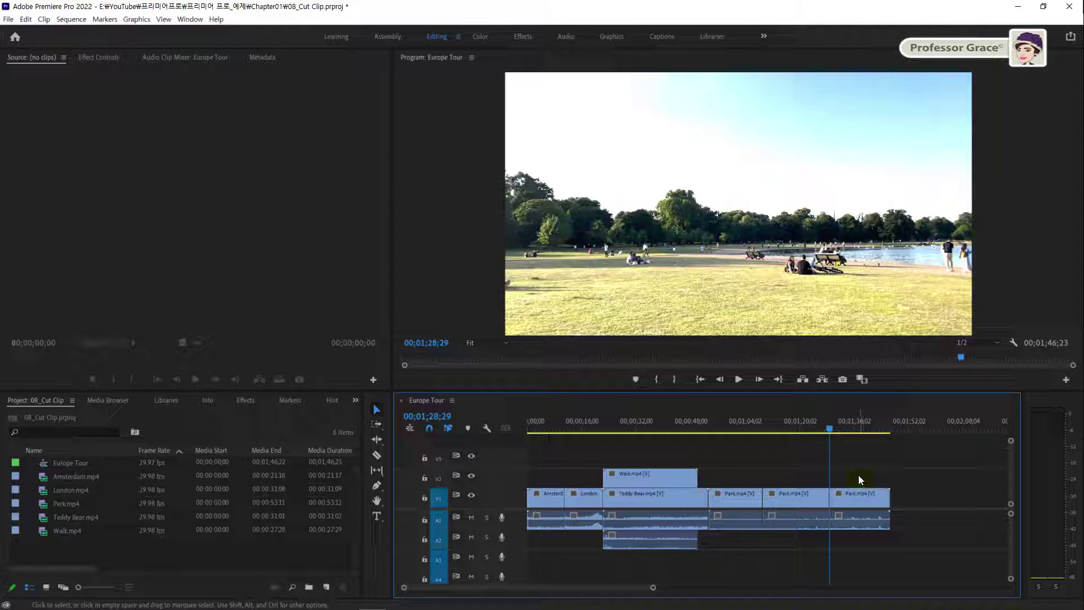
Step: Enable Show Through Edits in Timeline Display Settings to mark the two Park.mp4 cuts
click(487, 429)
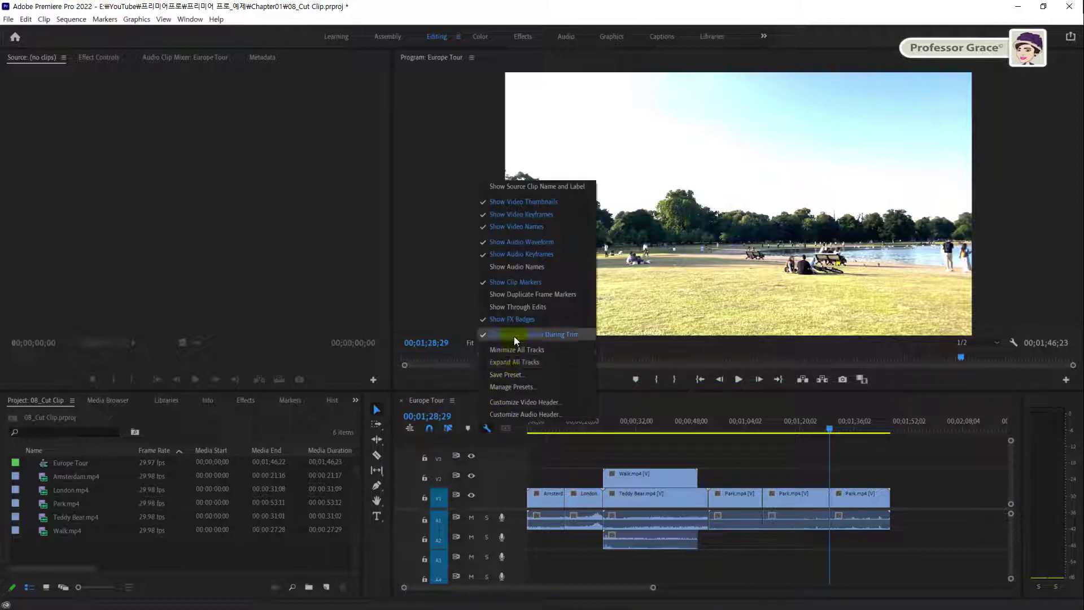
click(518, 306)
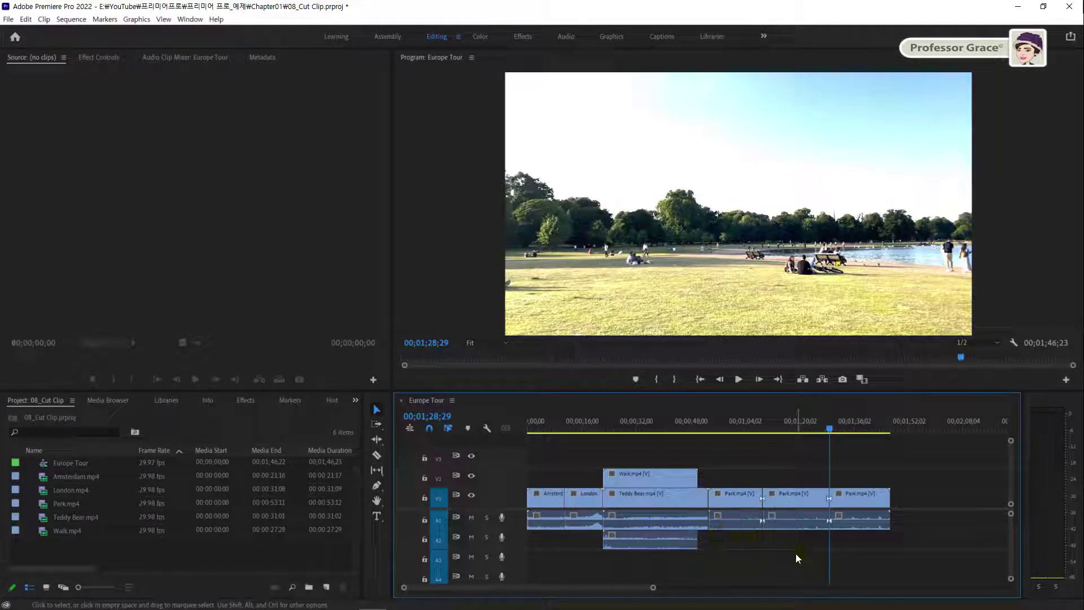
click(771, 526)
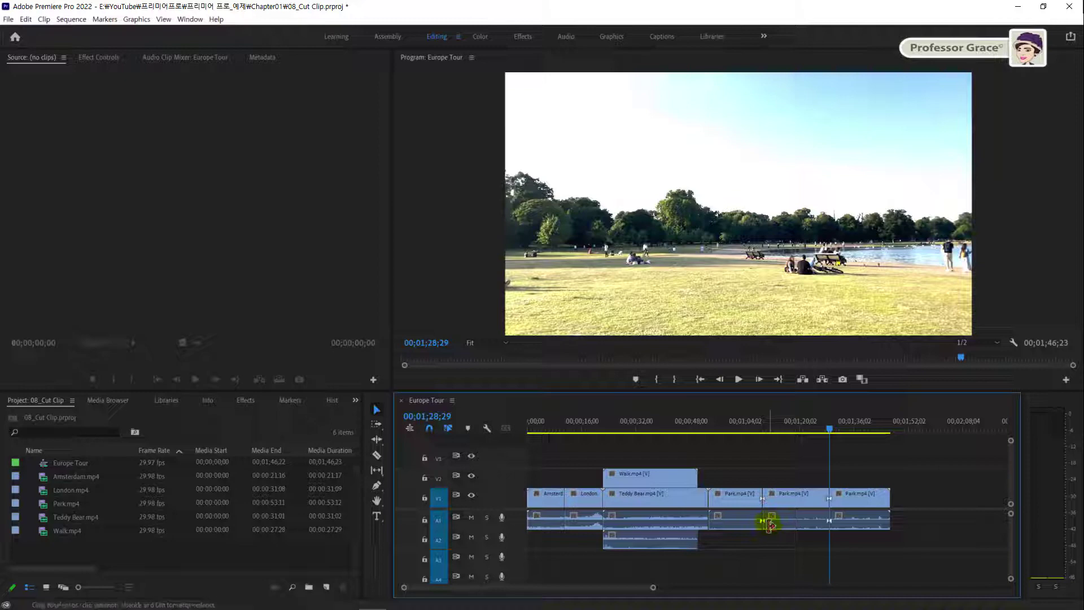
click(749, 483)
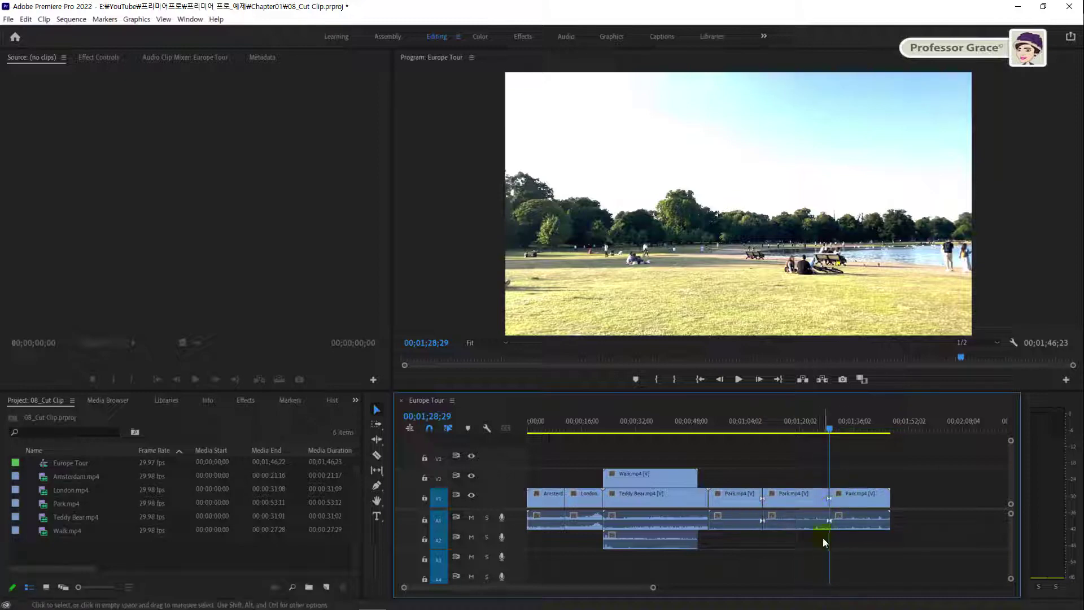
Step: Apply Join Through Edits to both Park.mp4 cuts, restoring a single continuous clip
click(817, 556)
click(764, 501)
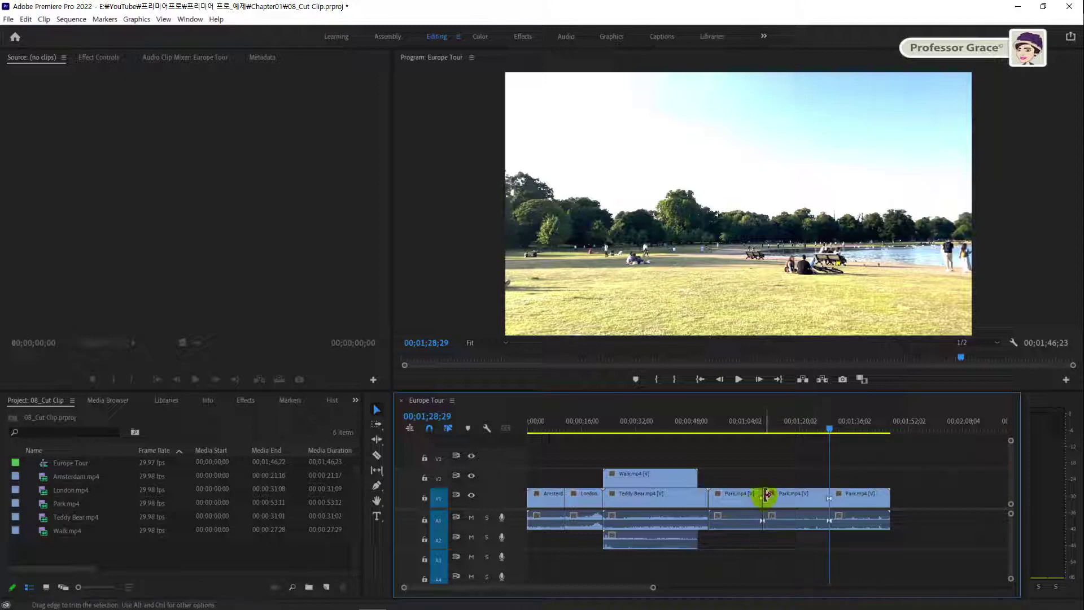
right_click(764, 500)
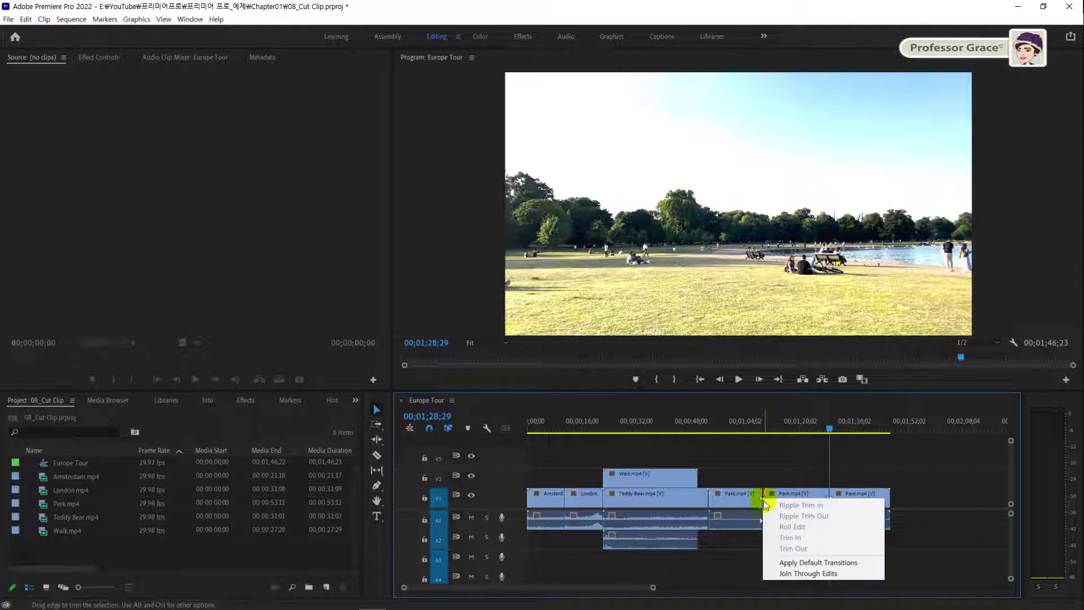
click(781, 574)
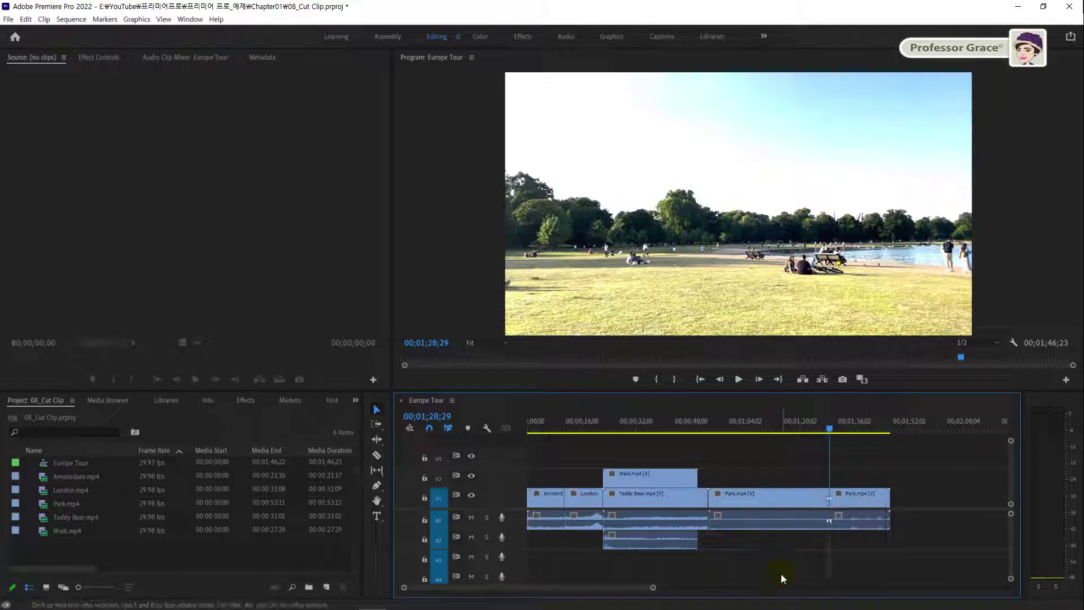
right_click(830, 498)
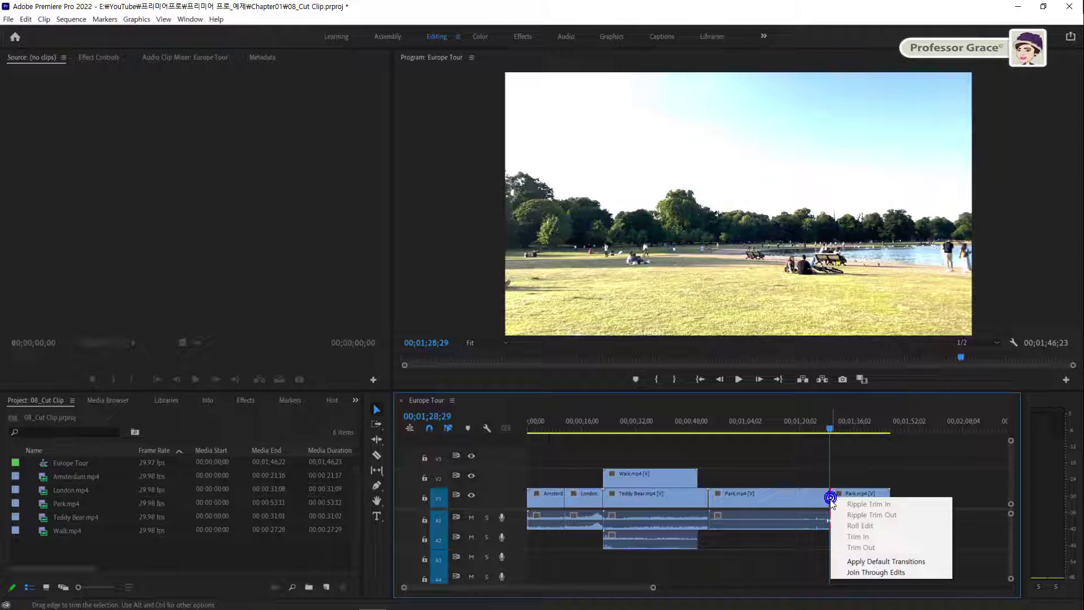
click(849, 572)
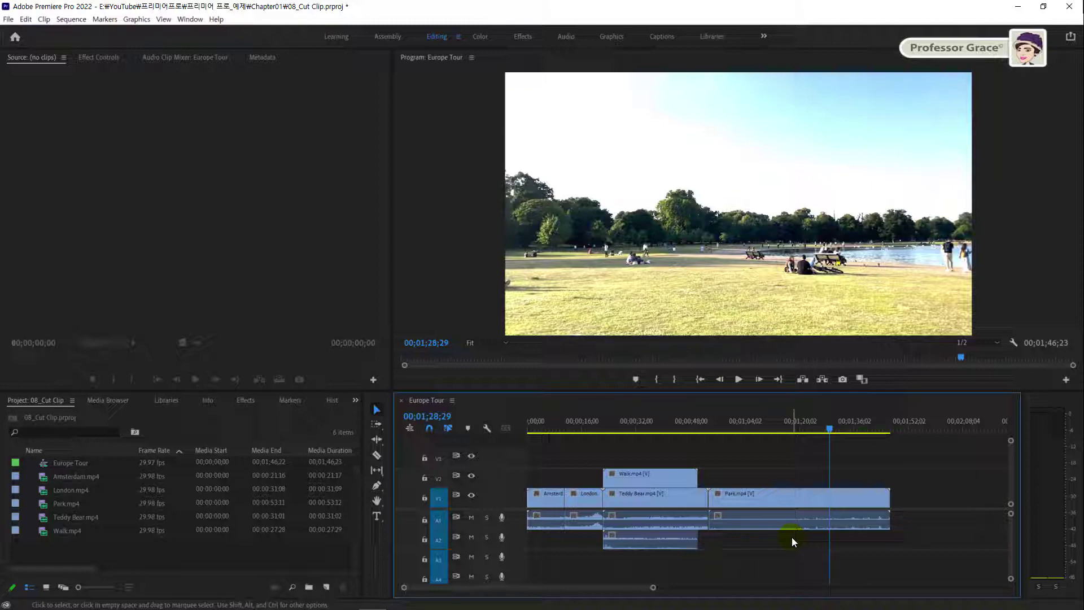
Step: Uncheck Show Through Edits in the Timeline Display Settings
click(486, 429)
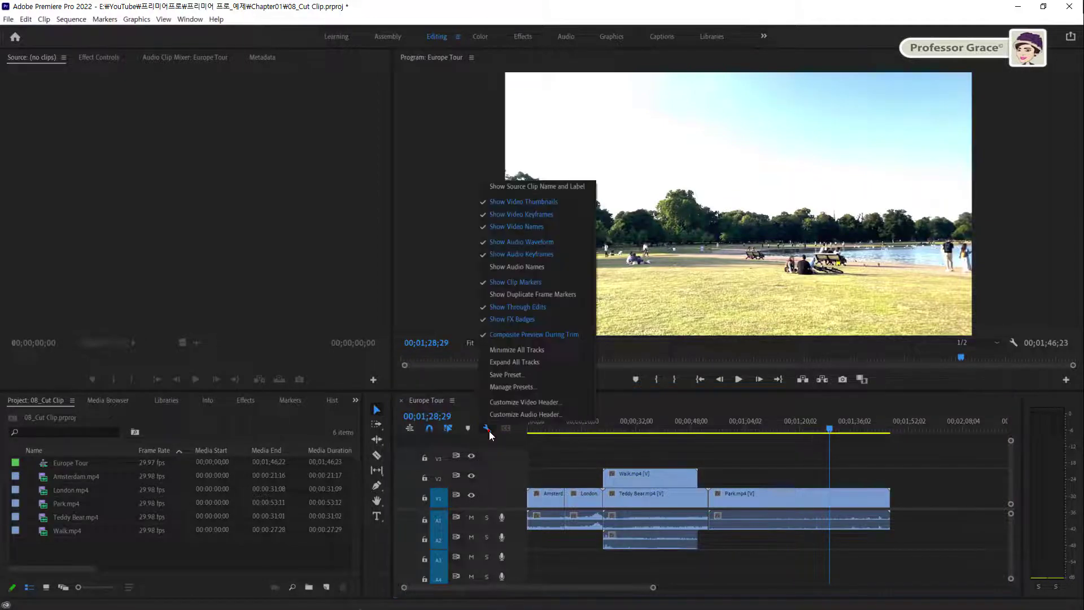
click(513, 312)
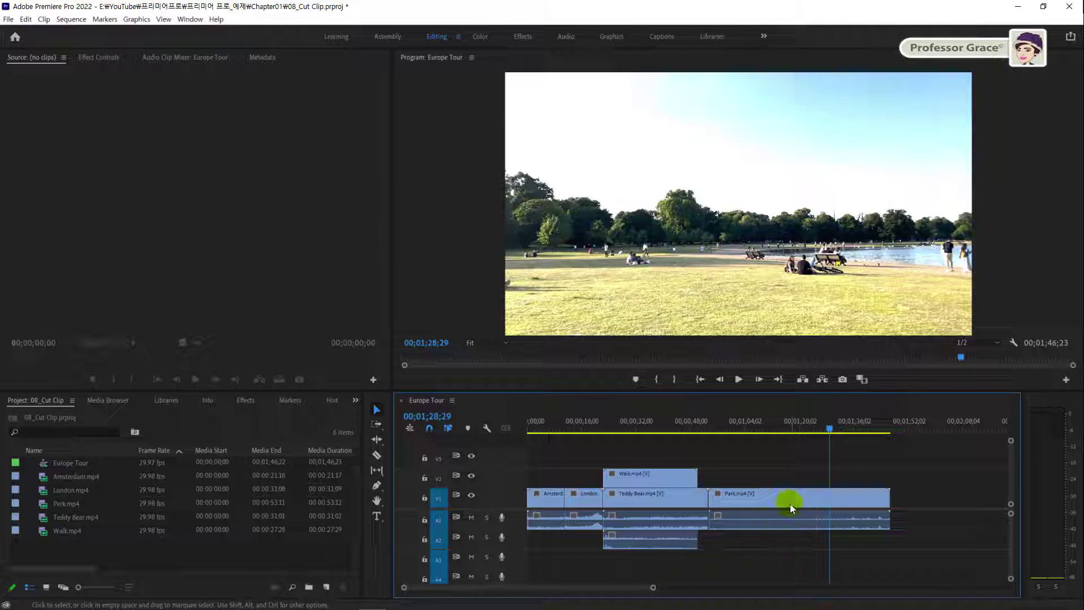
Step: Move Park.mp4 to V3/A3 at about 00;00;32 and cut Teddy Bear at 00;00;44;19
mouse_move(791, 502)
mouse_down()
mouse_move(783, 559)
mouse_move(686, 465)
mouse_up()
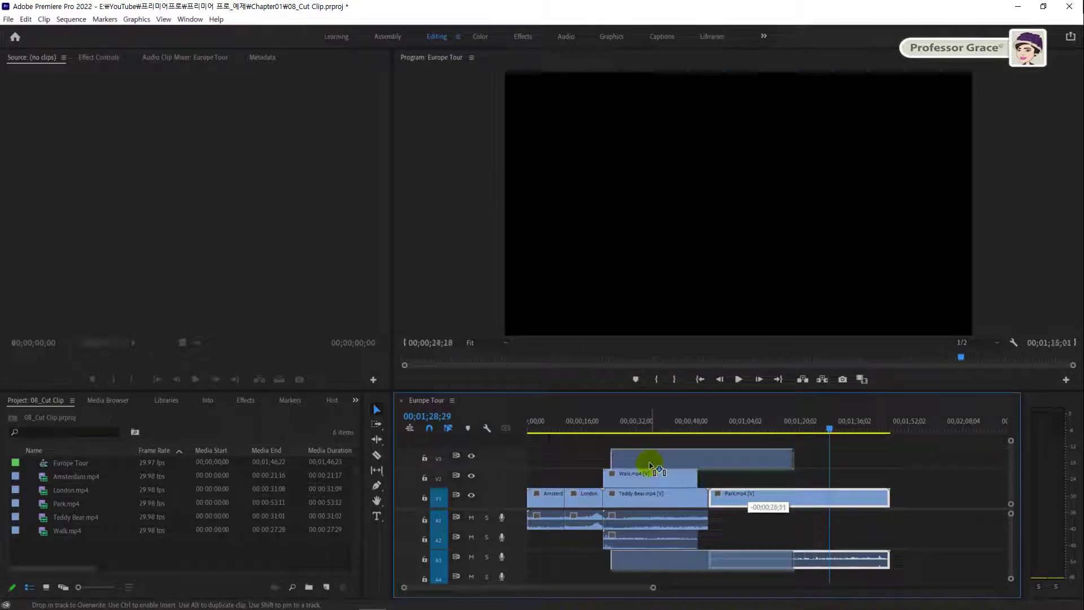
drag(686, 464, 639, 465)
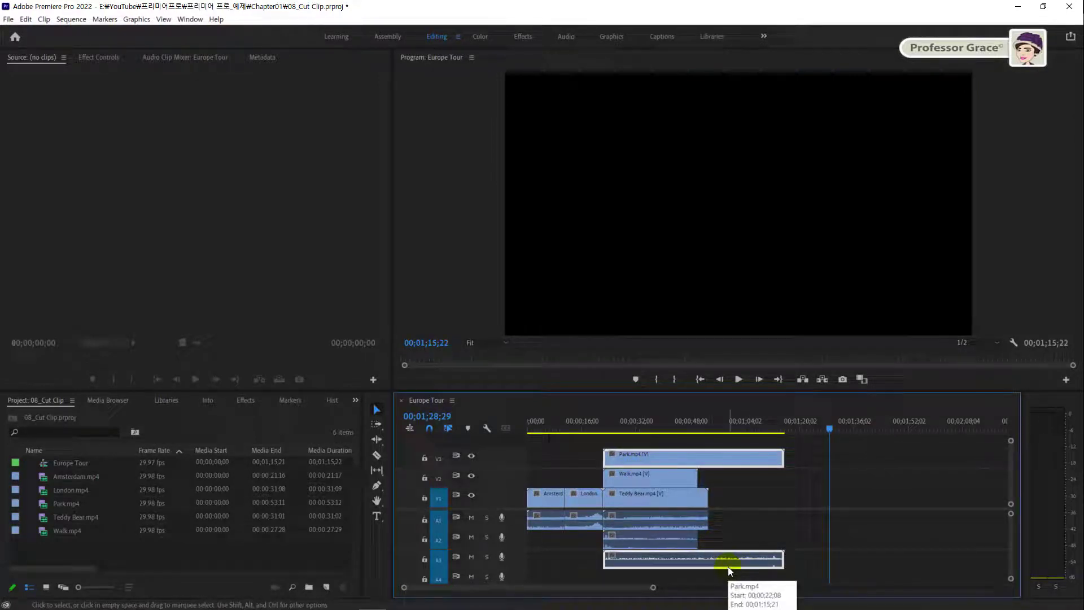
click(679, 421)
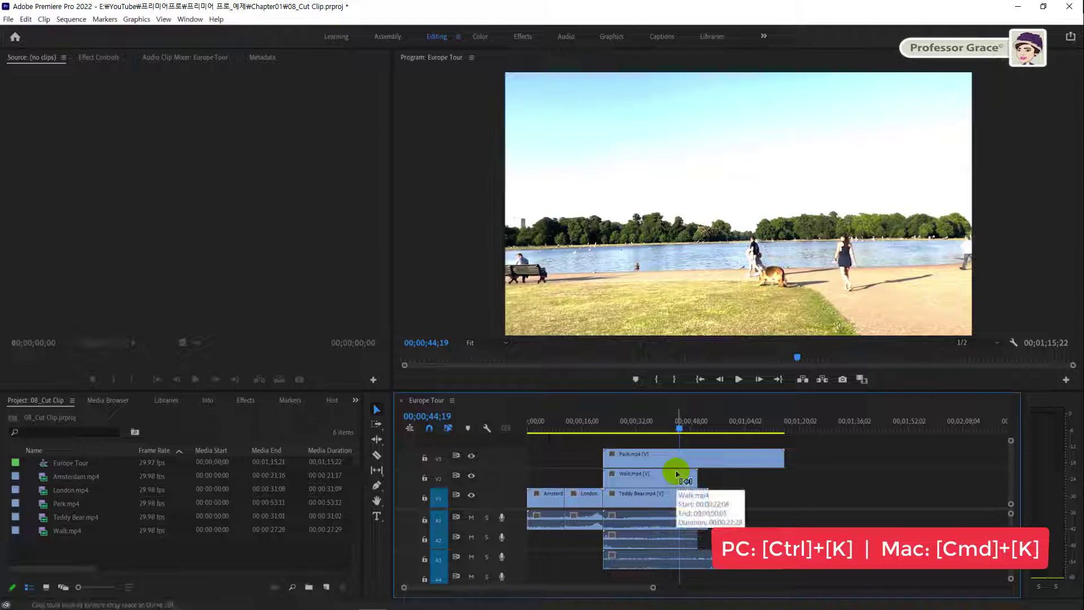
key(ctrl+k)
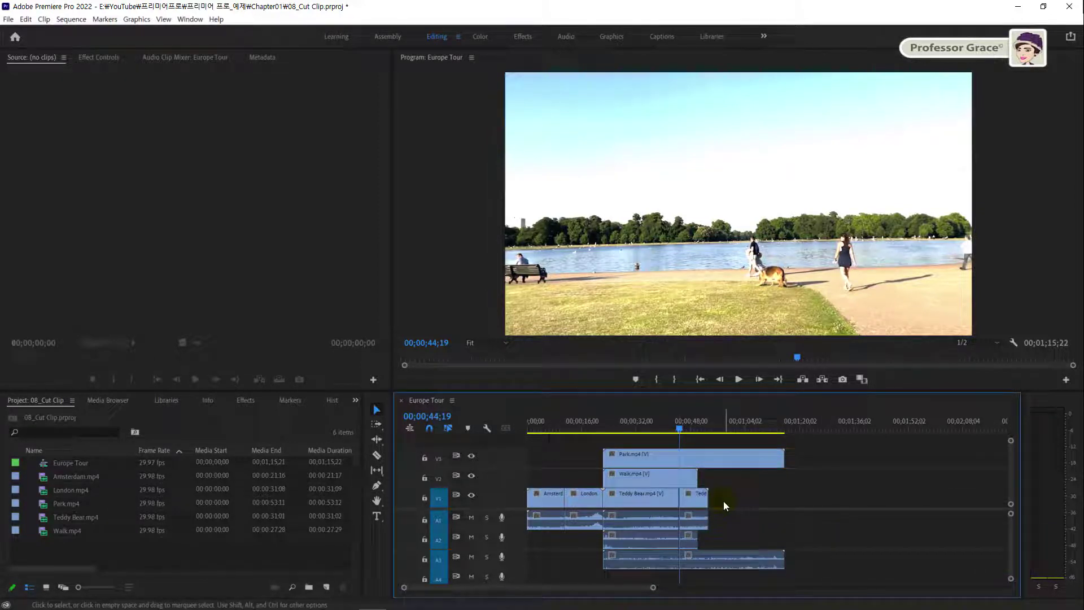
Step: Undo the cut so Teddy Bear.mp4 is one piece again
click(690, 425)
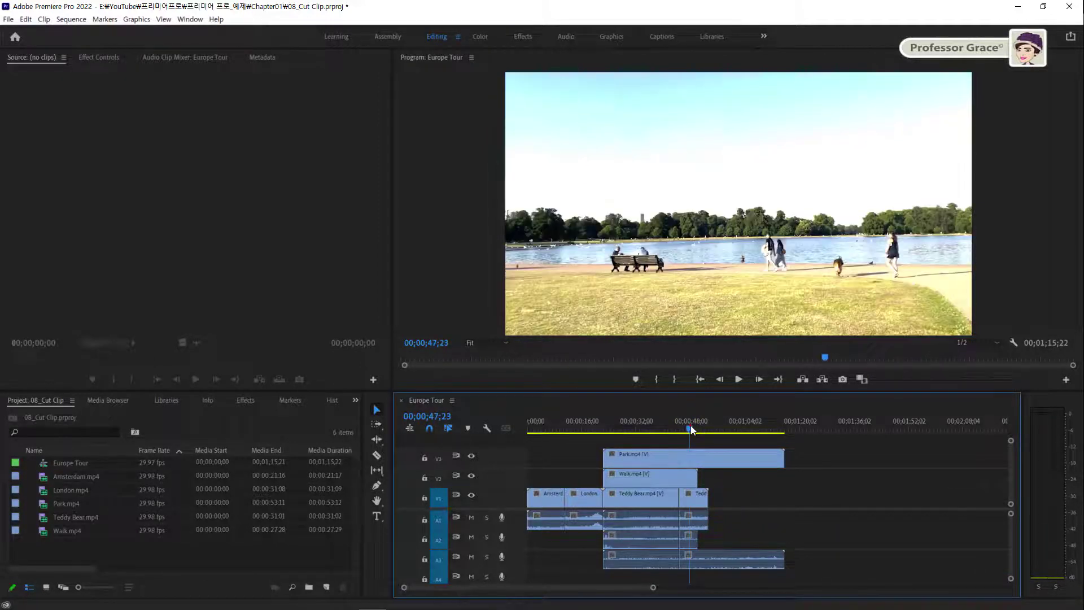
click(678, 478)
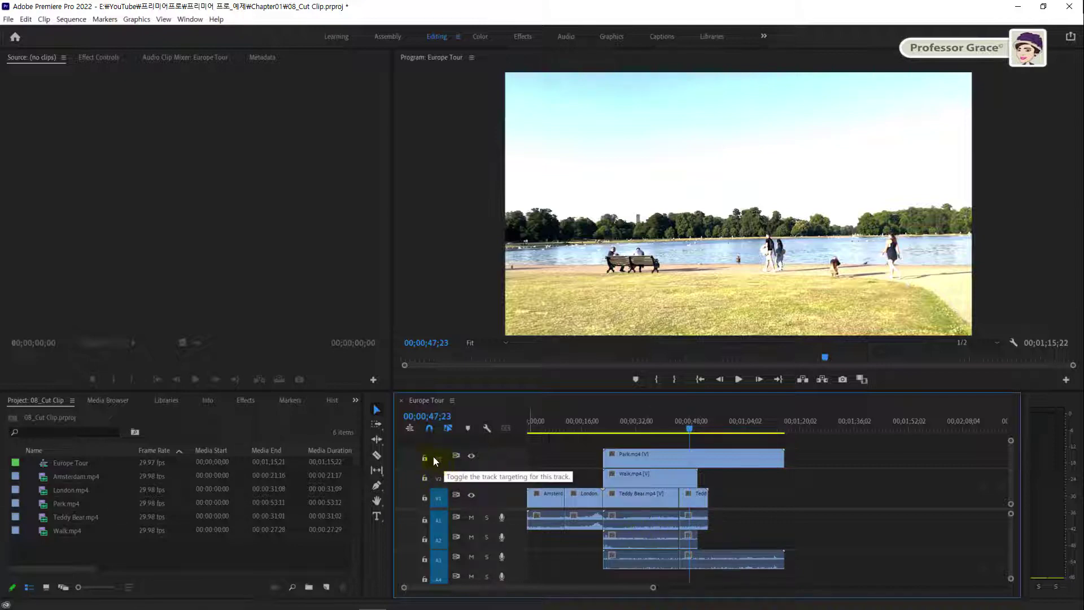
click(683, 481)
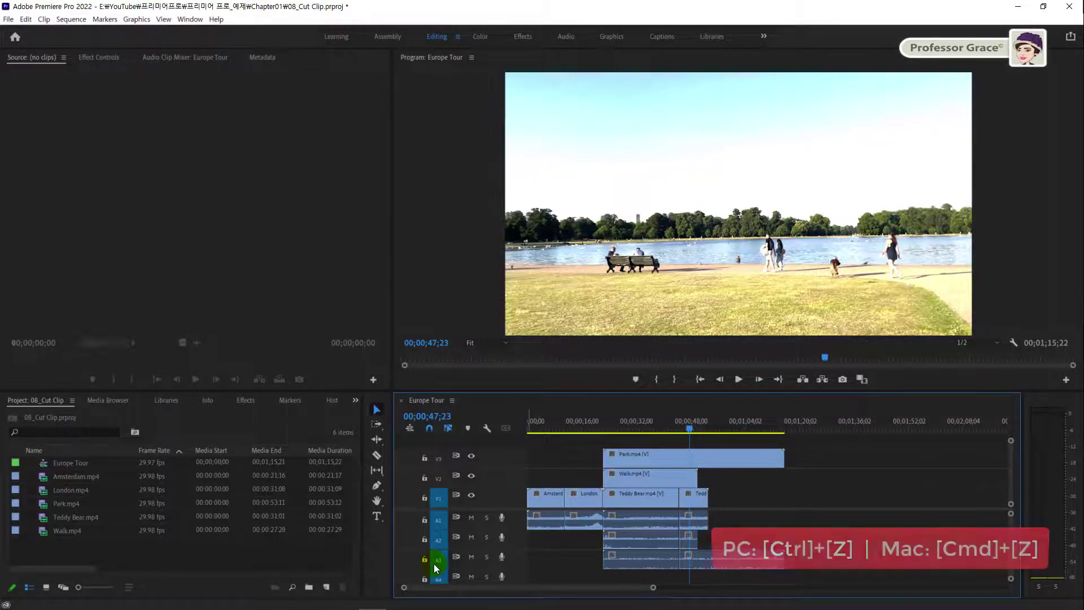
click(668, 476)
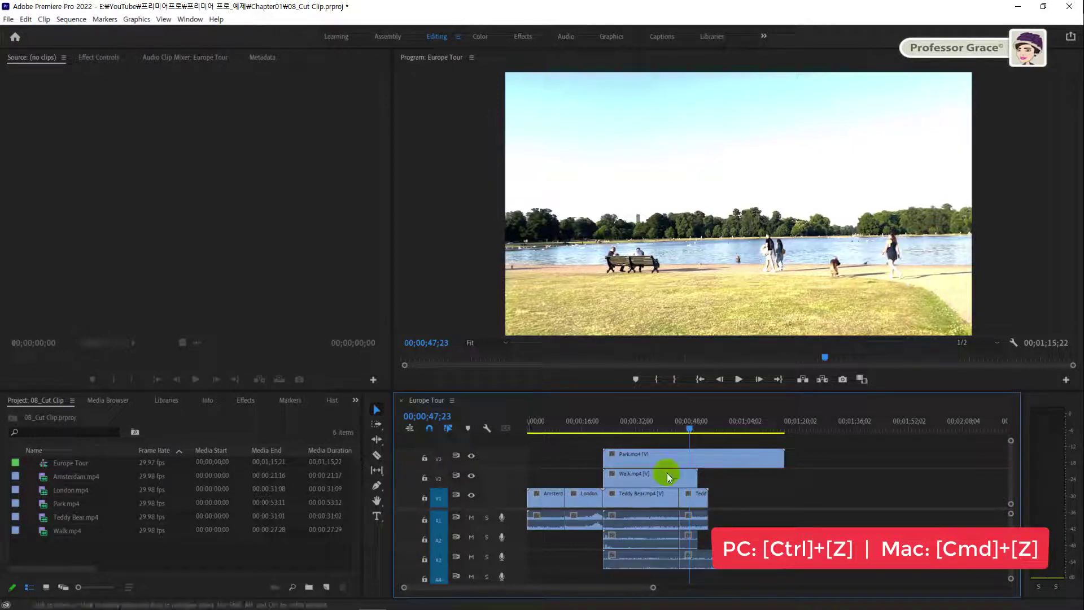
click(704, 425)
key(ctrl+z)
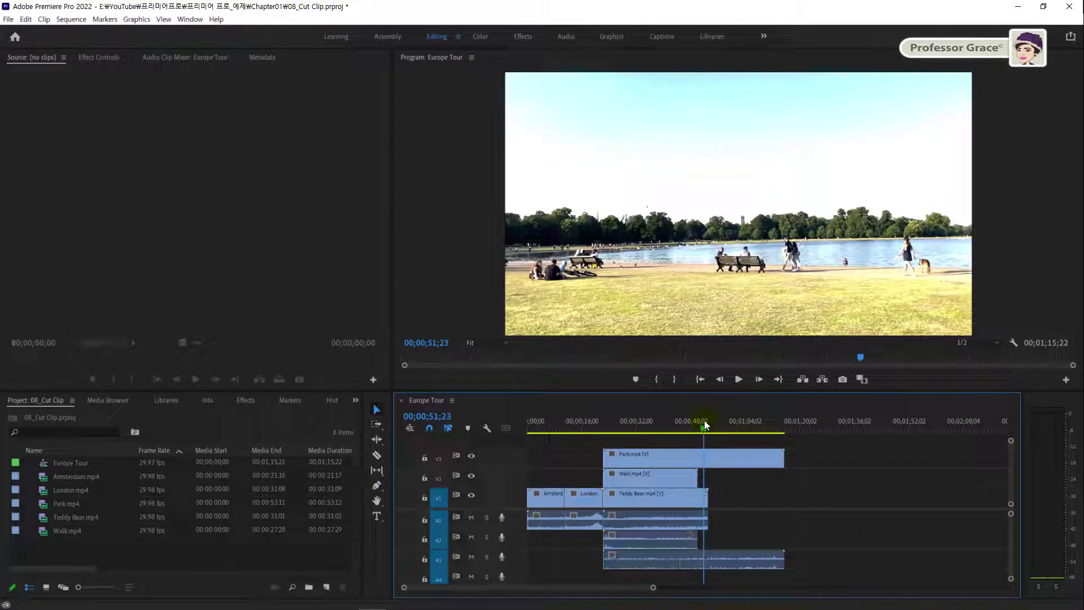
Step: Target V1 and V3, adjust source patching, and park the playhead at 00;00;45;19
click(679, 425)
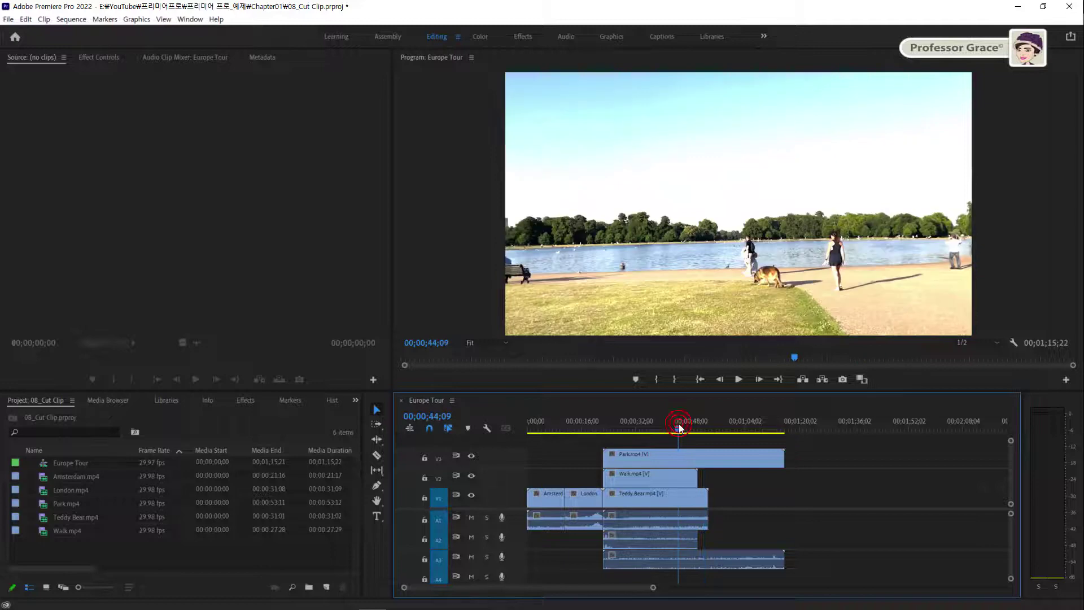
click(680, 429)
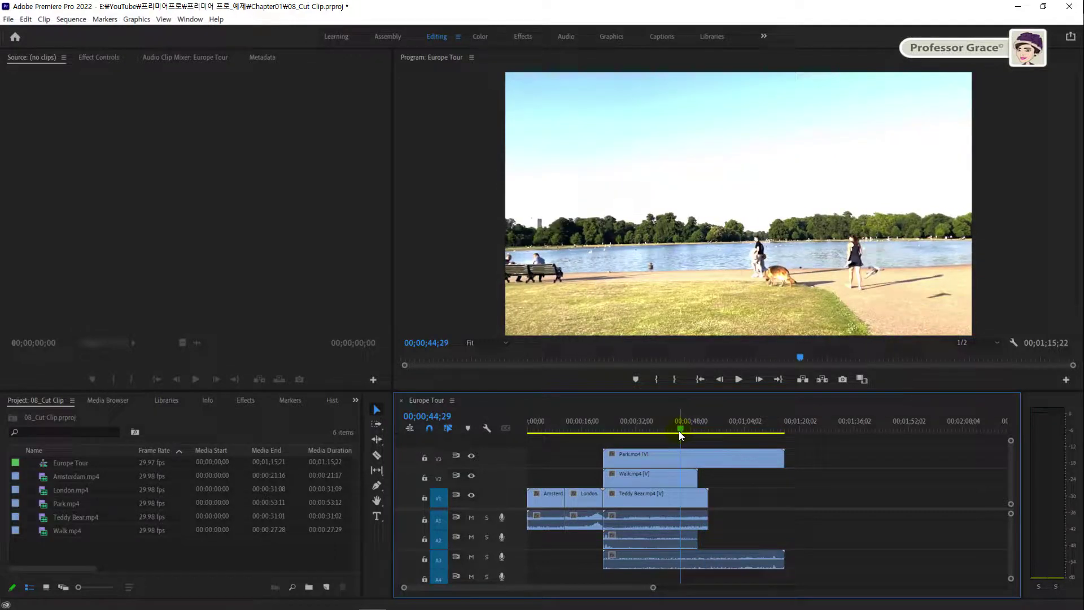
click(562, 497)
click(445, 500)
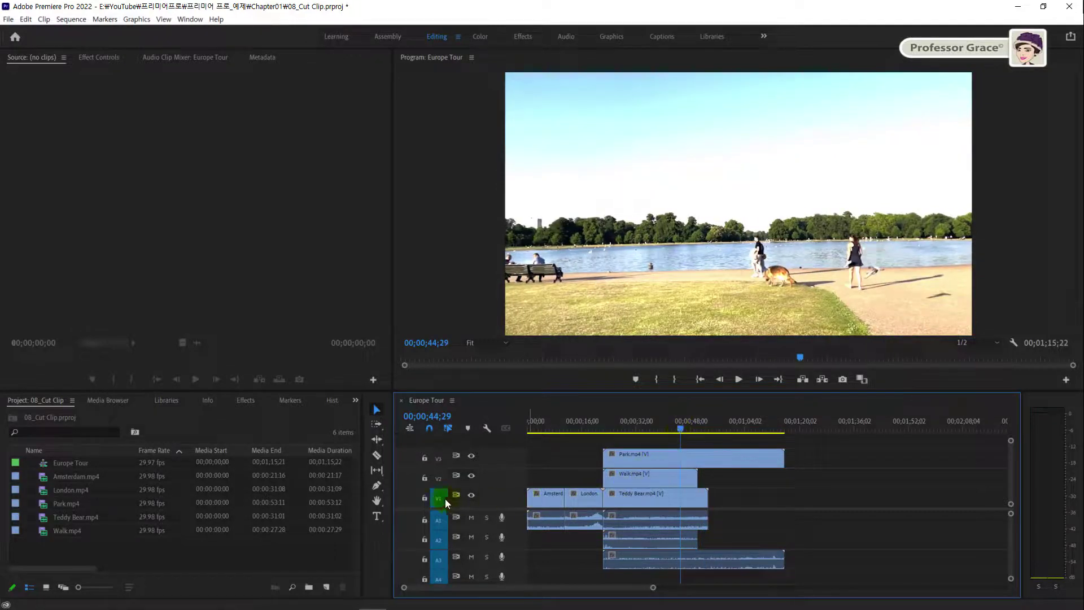
click(439, 456)
drag(439, 456, 442, 478)
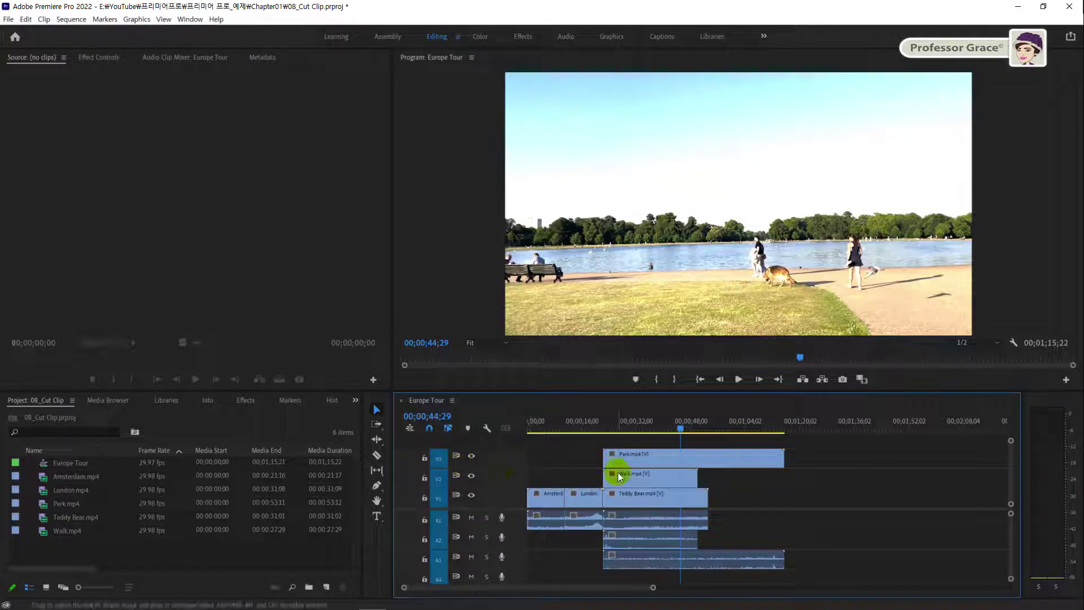
click(683, 428)
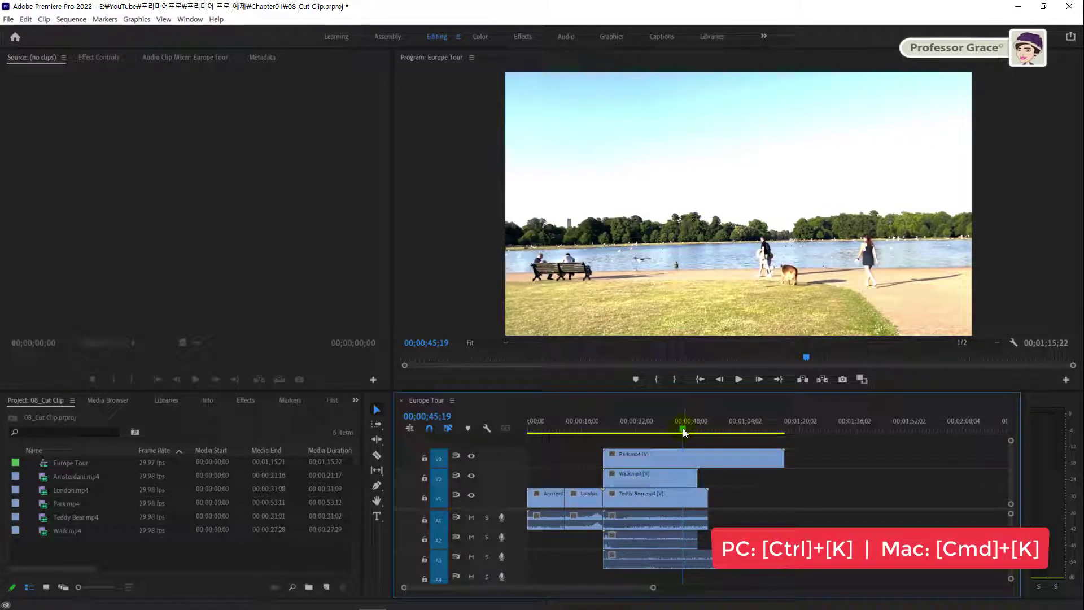
key(ctrl+k)
drag(683, 428, 717, 434)
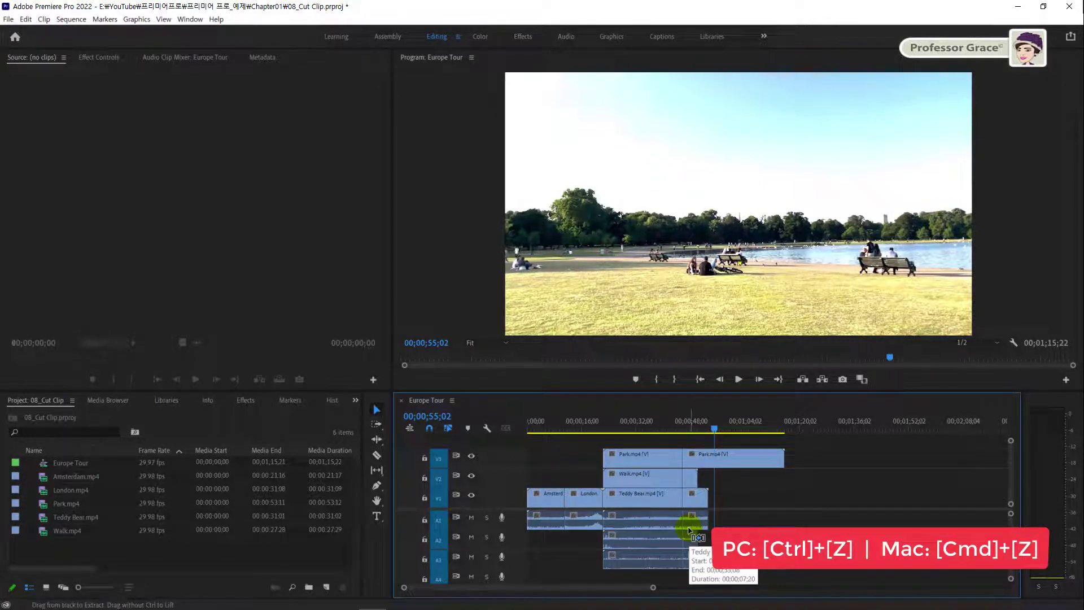
key(ctrl+z)
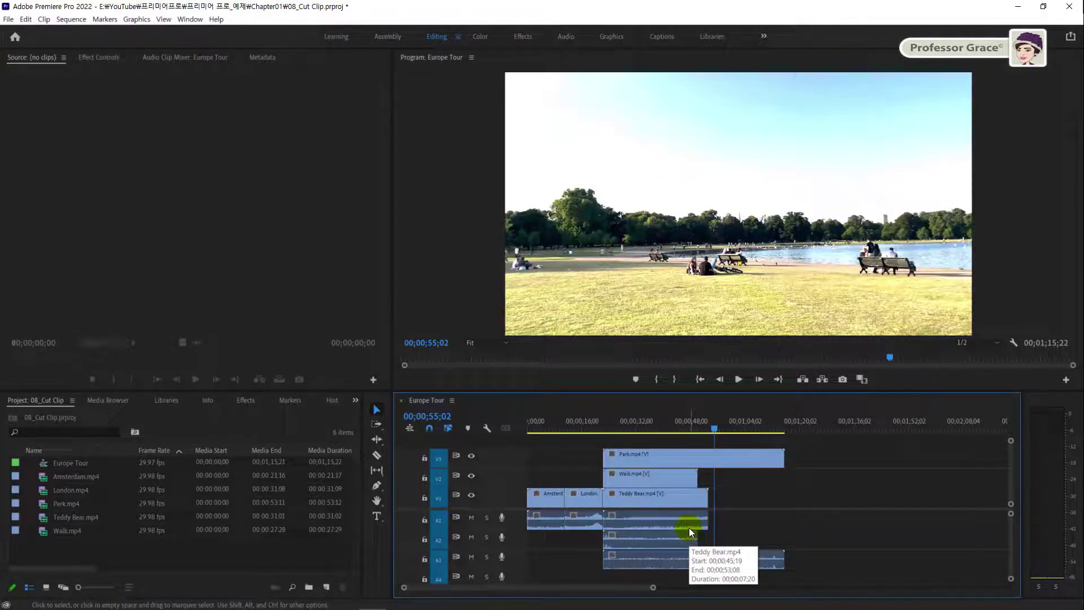
click(686, 425)
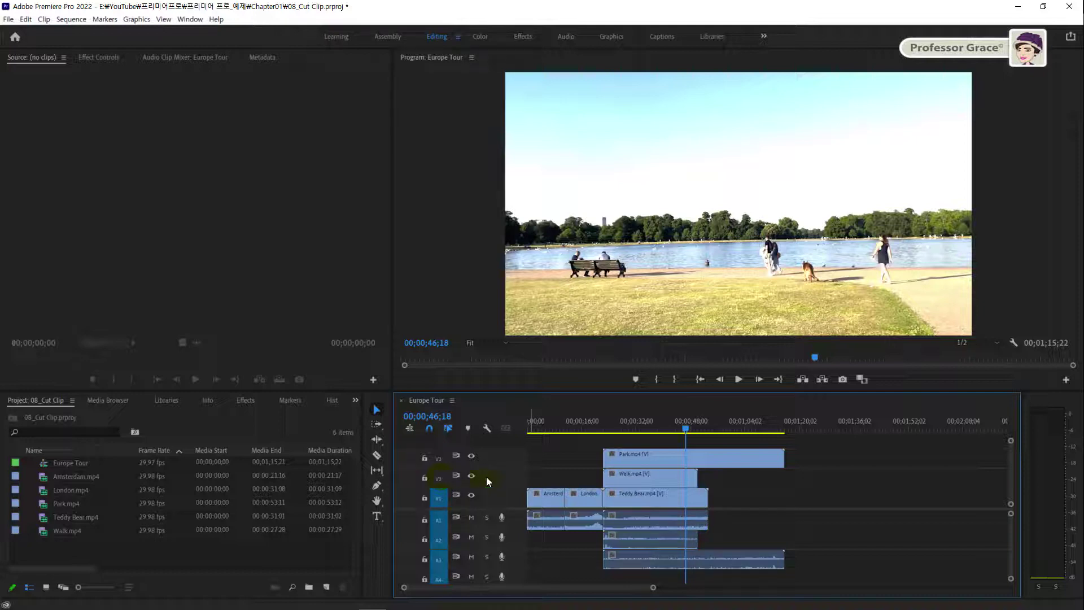
mouse_move(652, 498)
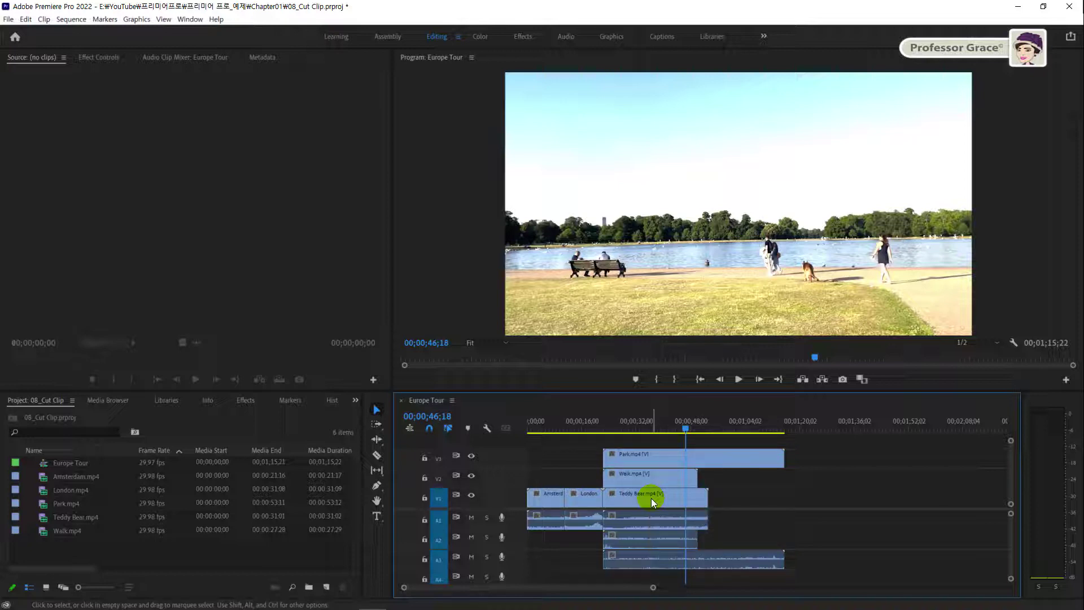
drag(686, 427, 682, 429)
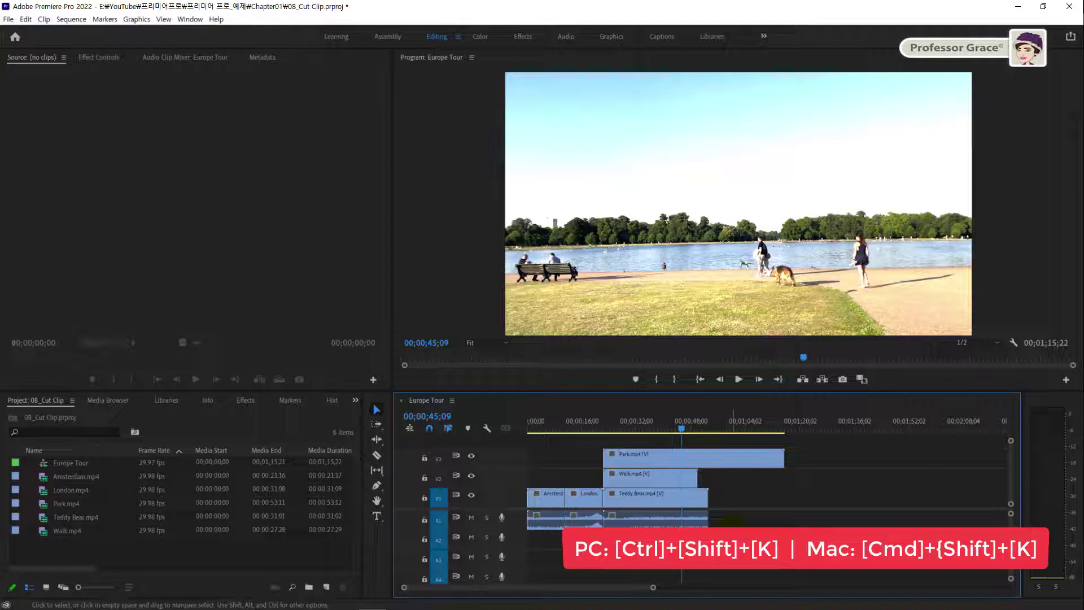
key(ctrl+shift+k)
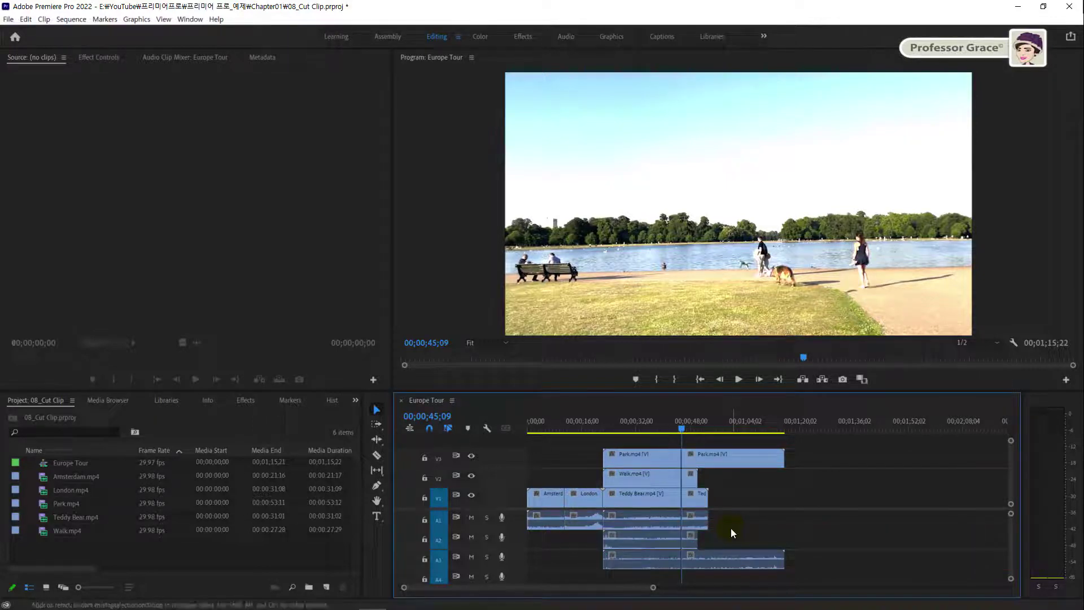
drag(682, 430, 691, 430)
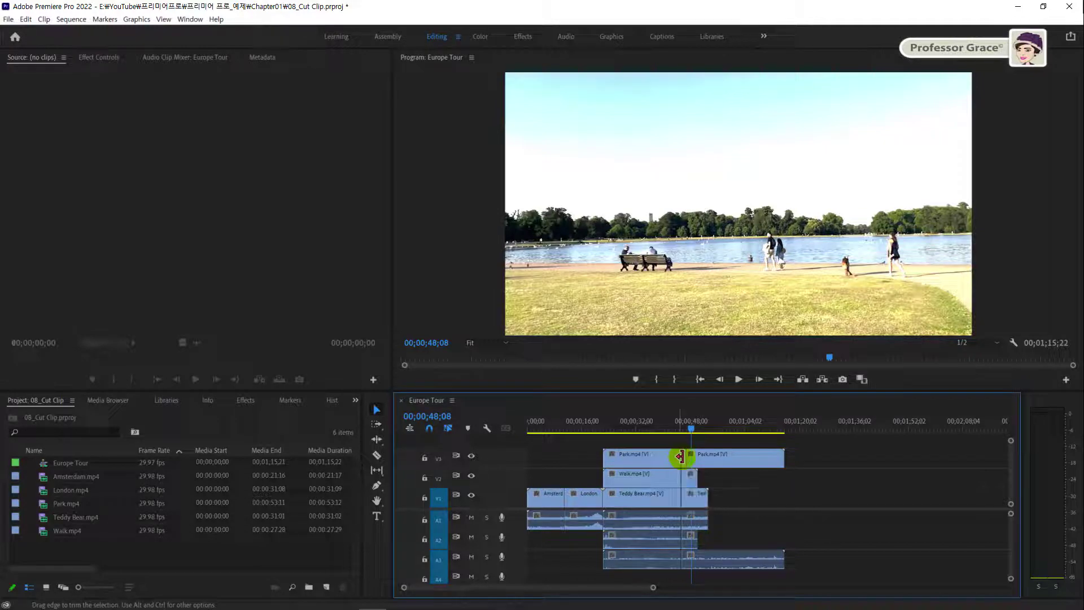
key(ctrl+z)
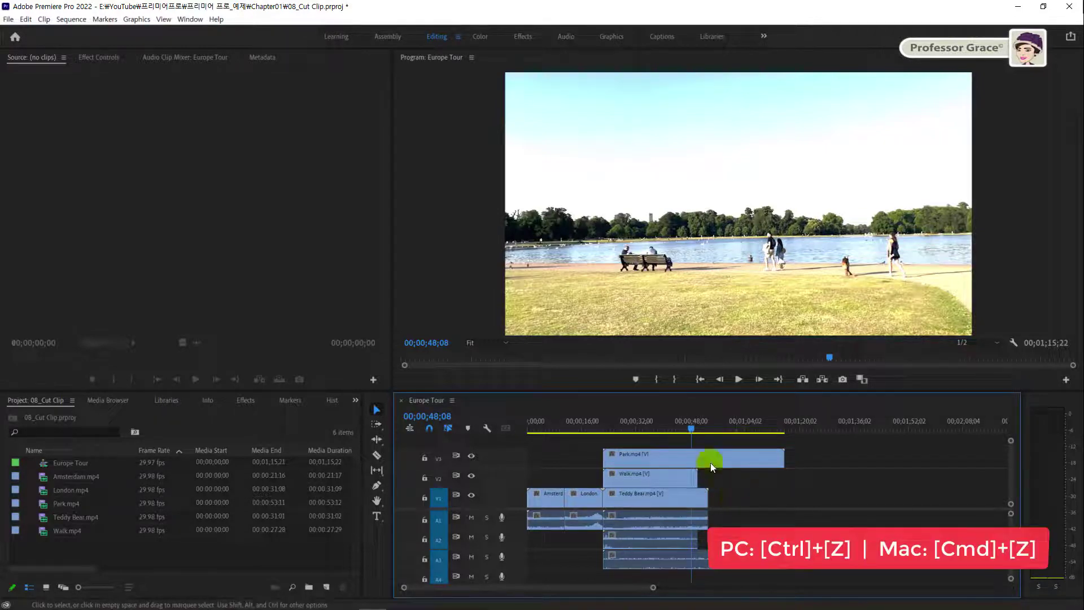
click(685, 429)
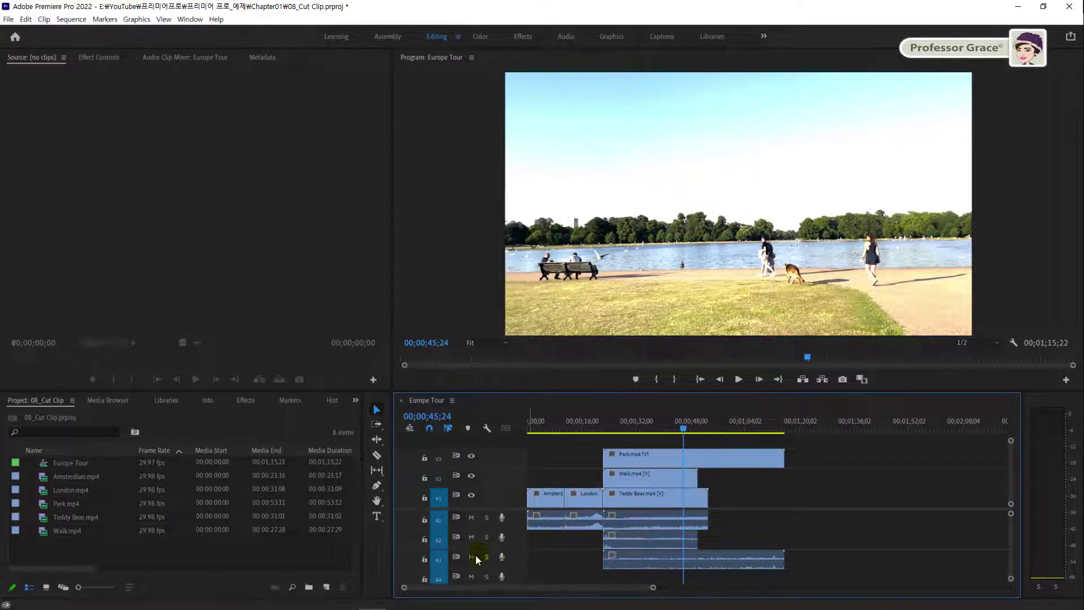
Step: Untarget A3, split Park.mp4 on V3/A3 at 00;00;46;28, and return the playhead to 00;00;40;14
click(438, 563)
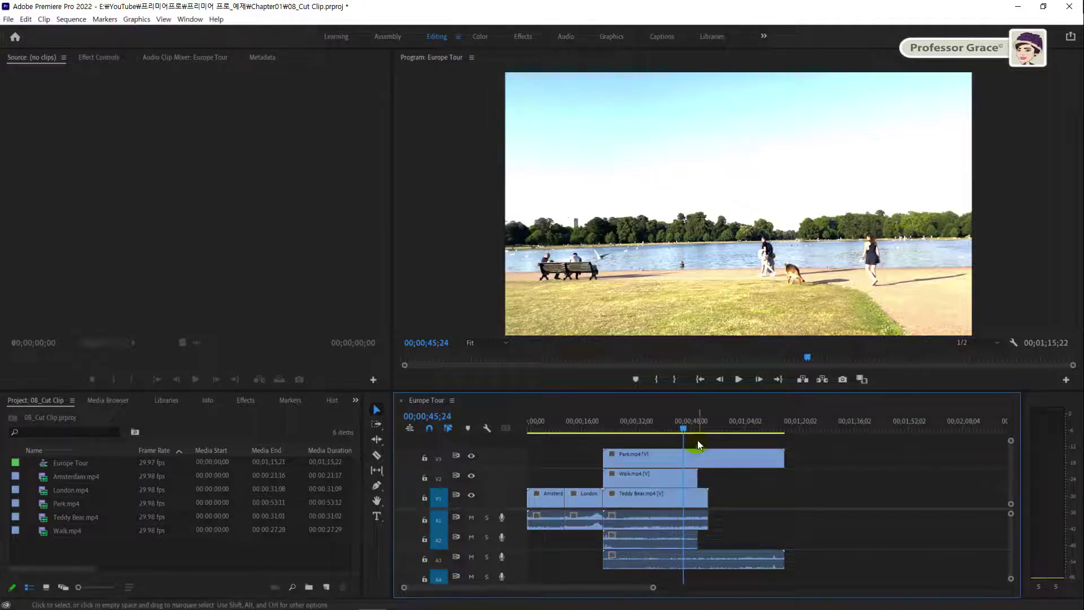
click(686, 428)
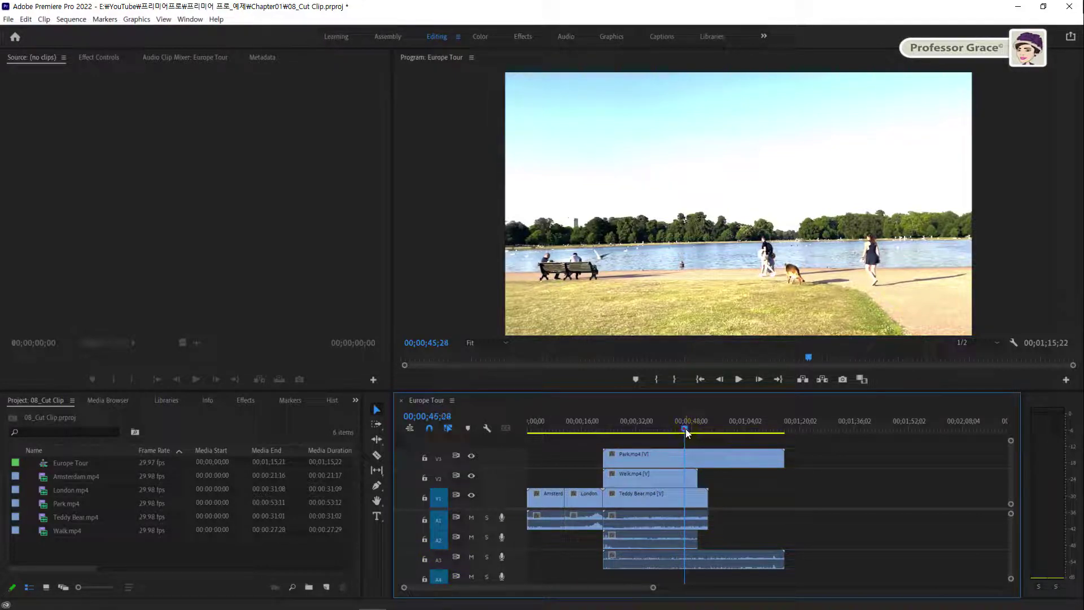
click(679, 522)
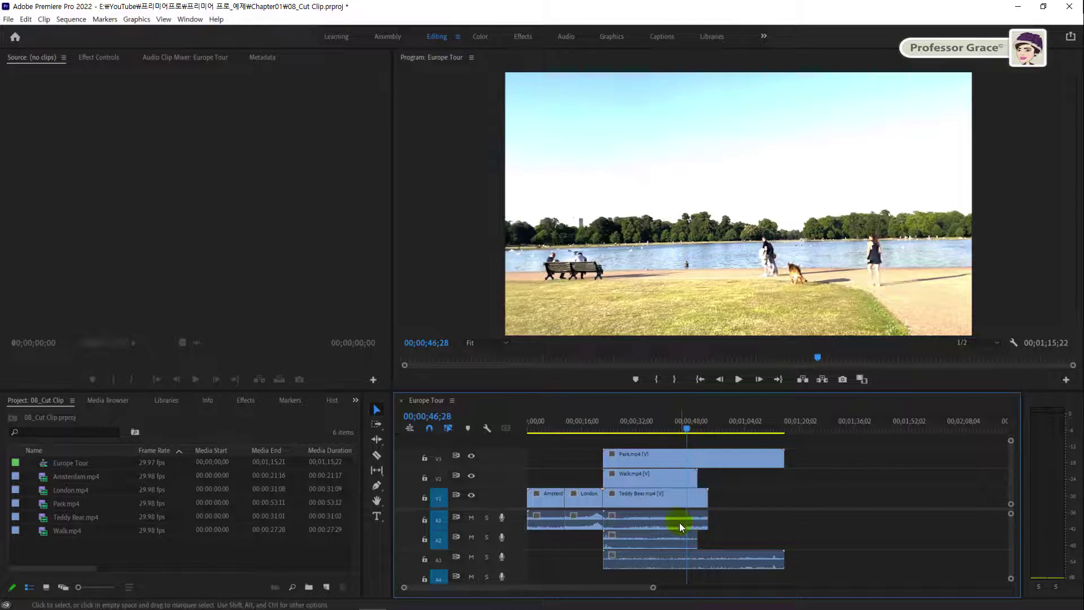
click(689, 558)
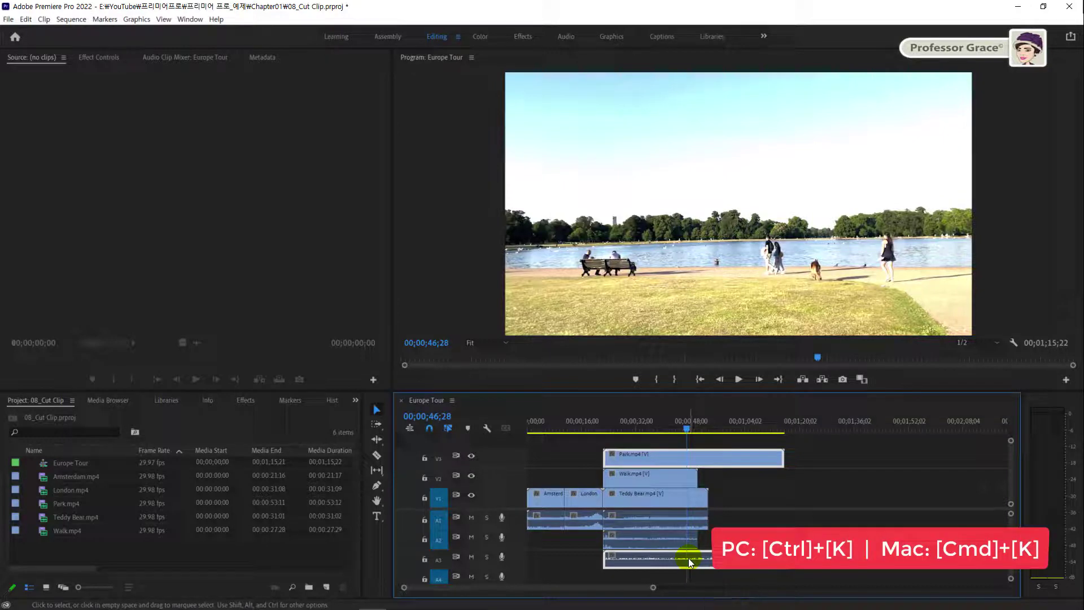
key(ctrl+k)
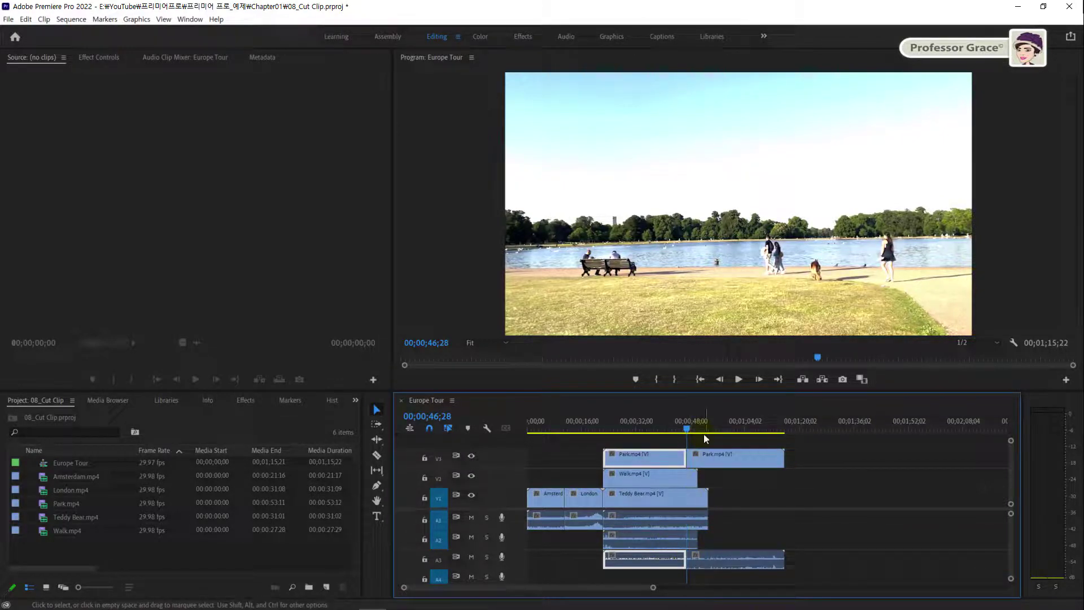
drag(685, 425, 666, 427)
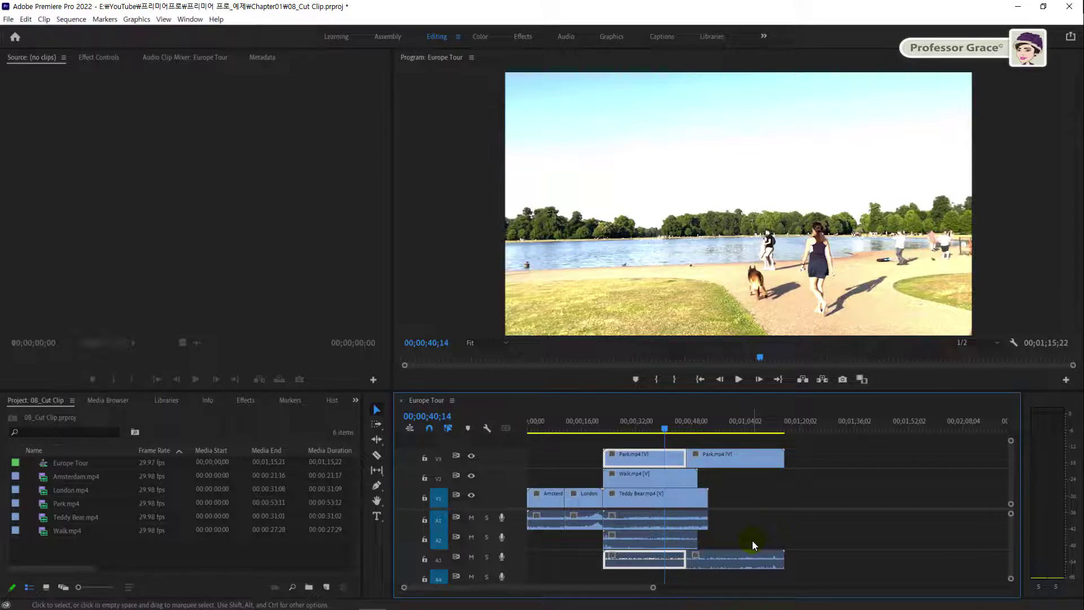
Step: Deselect the first Park.mp4 half via an empty spot on the timeline
click(752, 542)
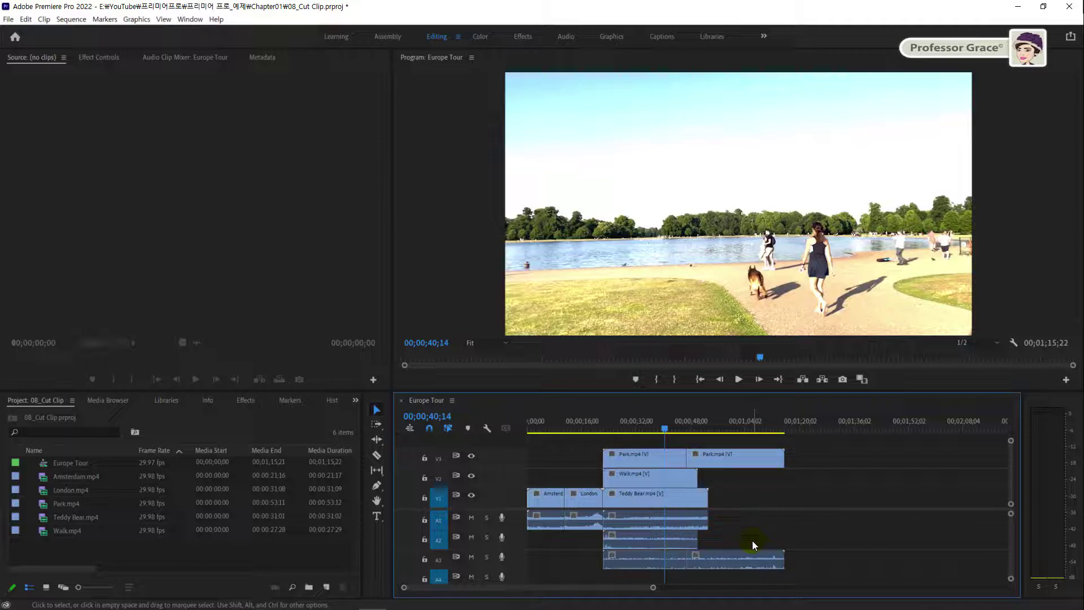